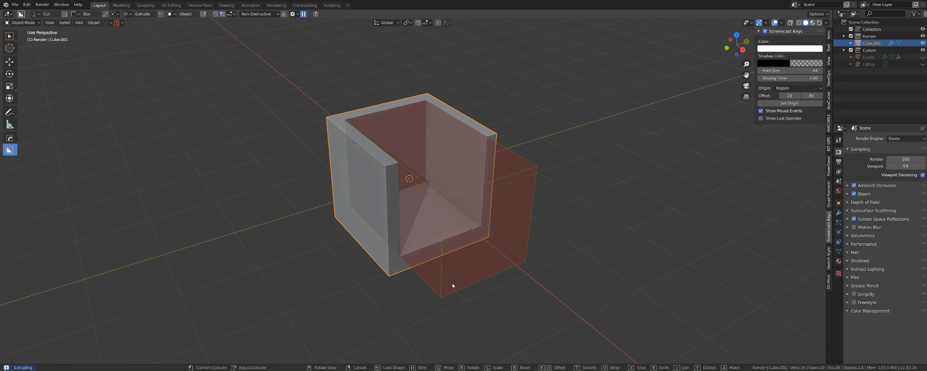
Cancel the pending cut, draw a new box cut from the cube's top past its front face, and extrude it down into the cube.
right_click(469, 279)
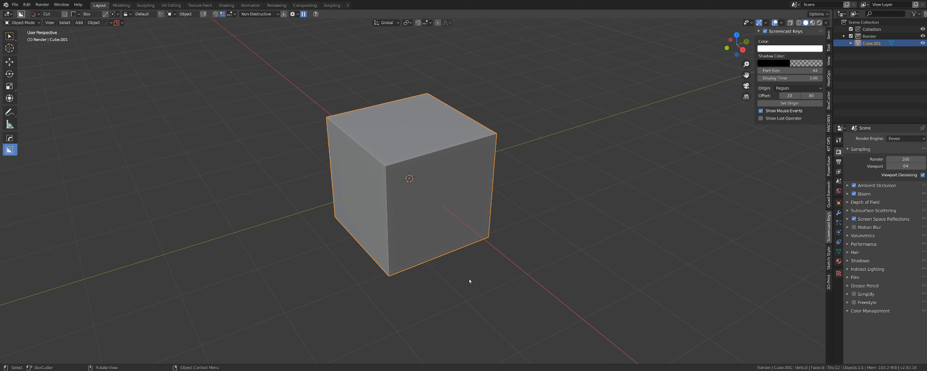
scroll(478, 264, up, 2)
shift+middle_drag(486, 232, 493, 217)
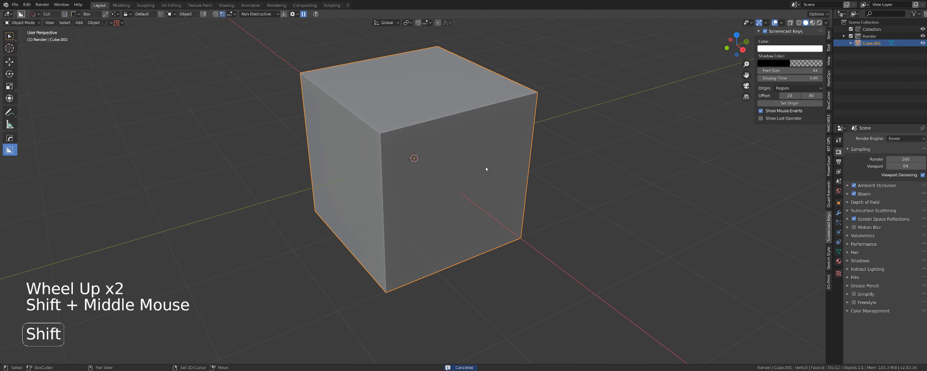
drag(436, 56, 473, 187)
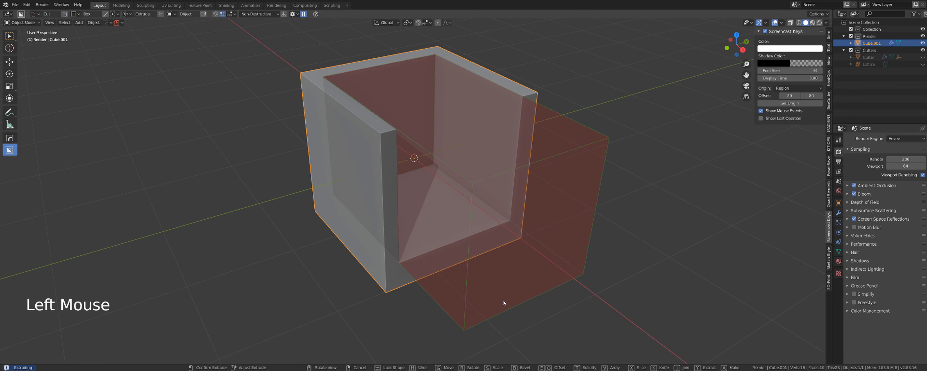
middle_click(503, 302)
shift+middle_drag(504, 302, 482, 269)
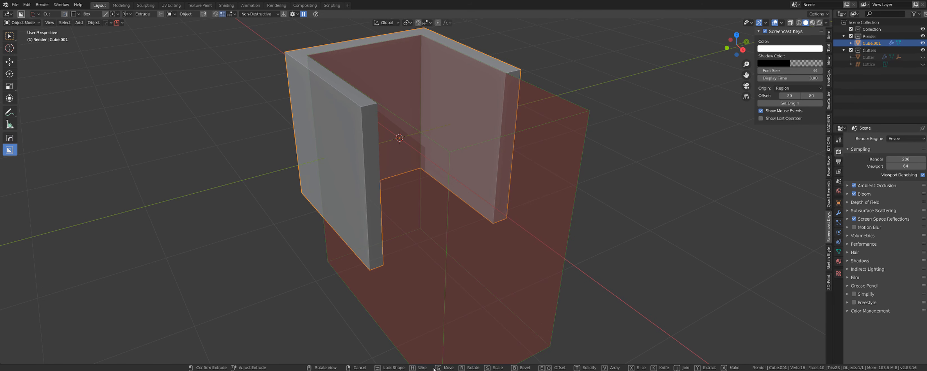
middle_drag(485, 287, 492, 277)
Bevel the box cutter's vertical edges with 11 segments.
key(b)
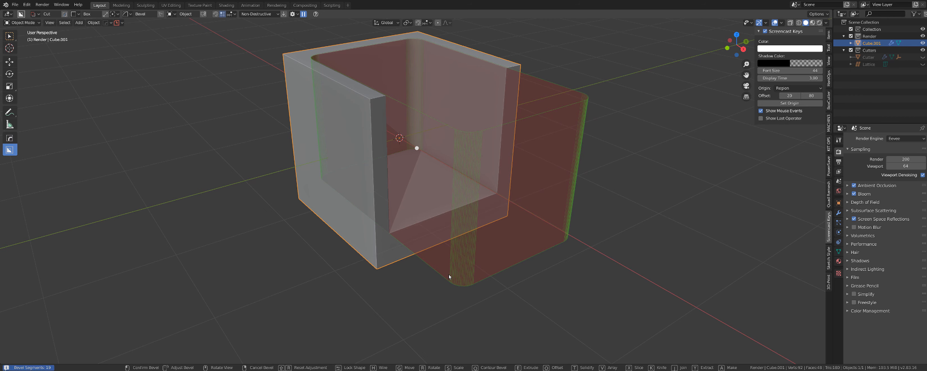
scroll(449, 278, down, 2)
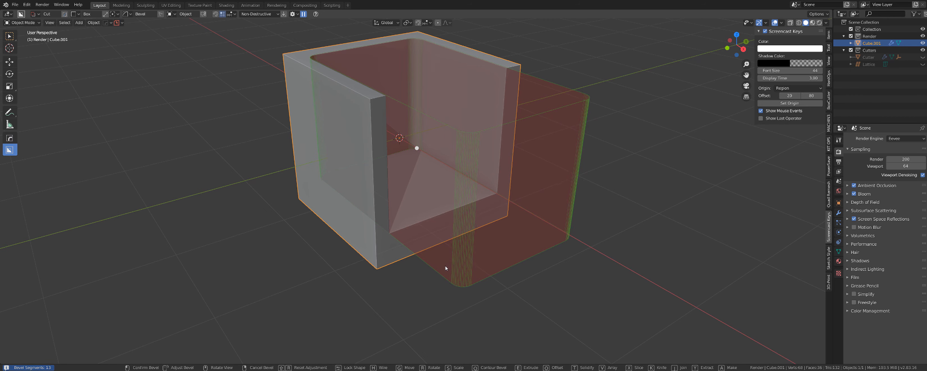
scroll(451, 260, up, 2)
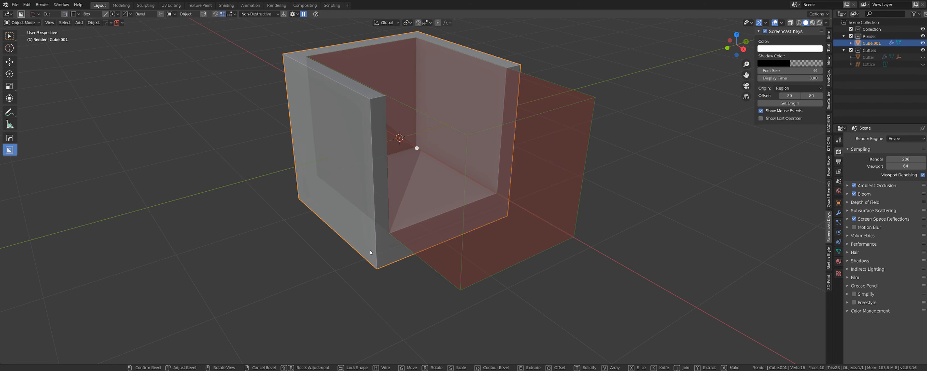
Offset the cutter above the cube's top surface and adjust its scale.
key(o)
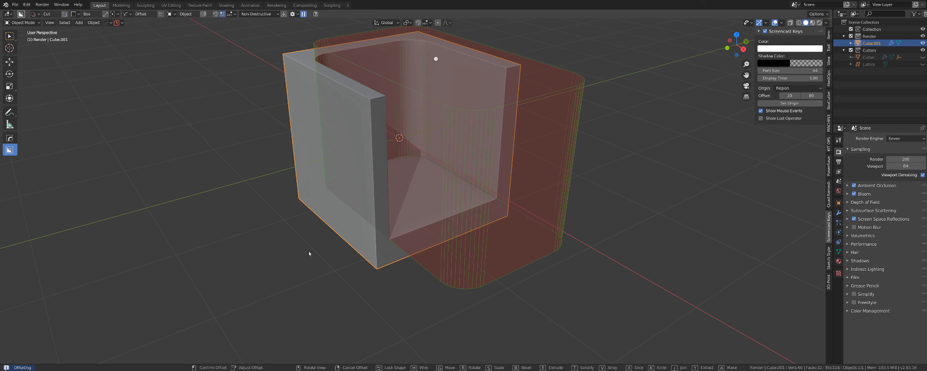
shift+middle_drag(309, 254, 306, 262)
key(s)
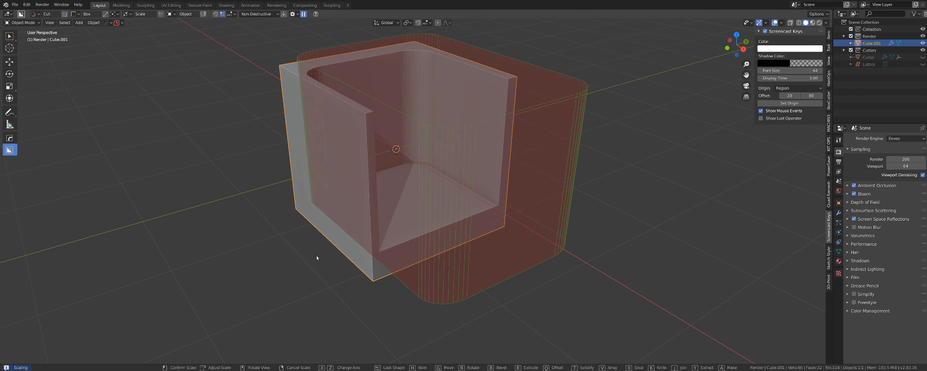
Try rotating the cutter, reposition it over the cube, and lock its shape.
key(r)
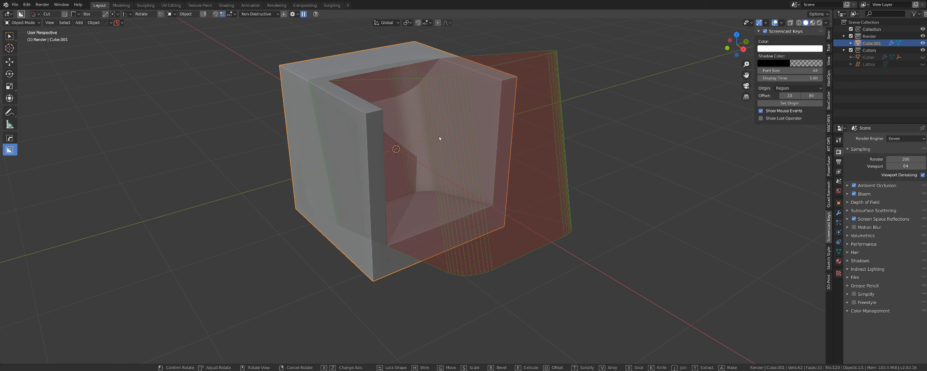
key(g)
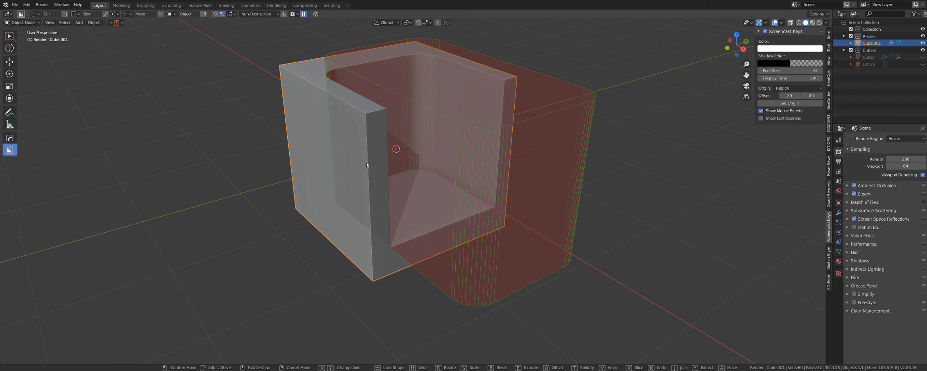
key(Tab)
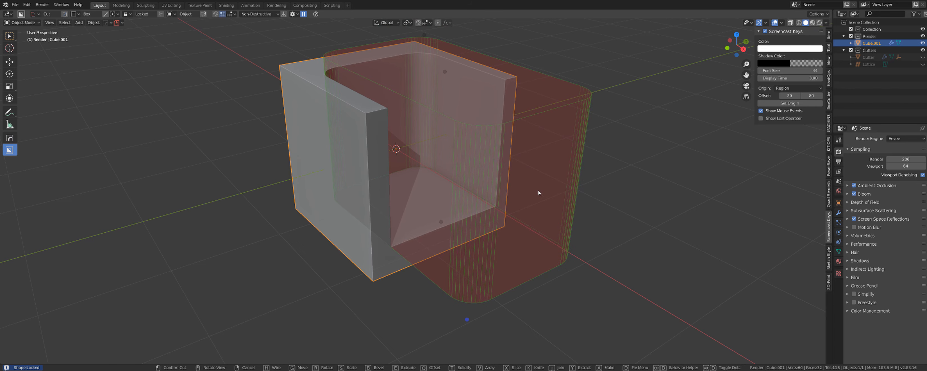
Fine-tune the extents of the locked cutter with its adjustment dots on several sides of the cube.
middle_drag(538, 192, 443, 172)
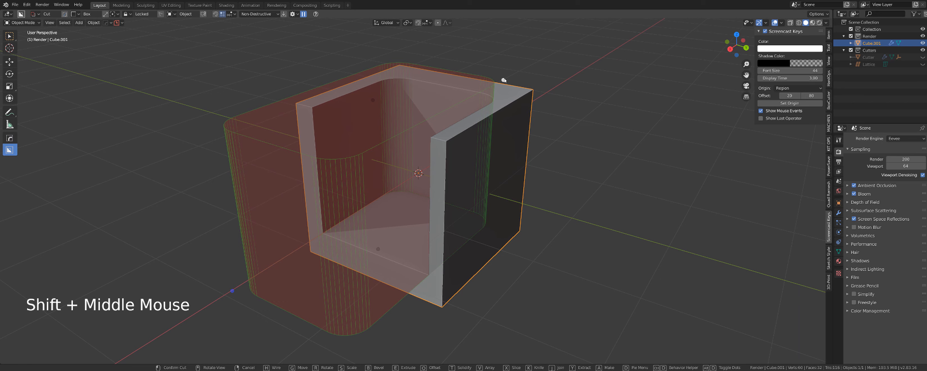
middle_drag(383, 228, 454, 194)
drag(421, 228, 427, 220)
drag(420, 82, 419, 85)
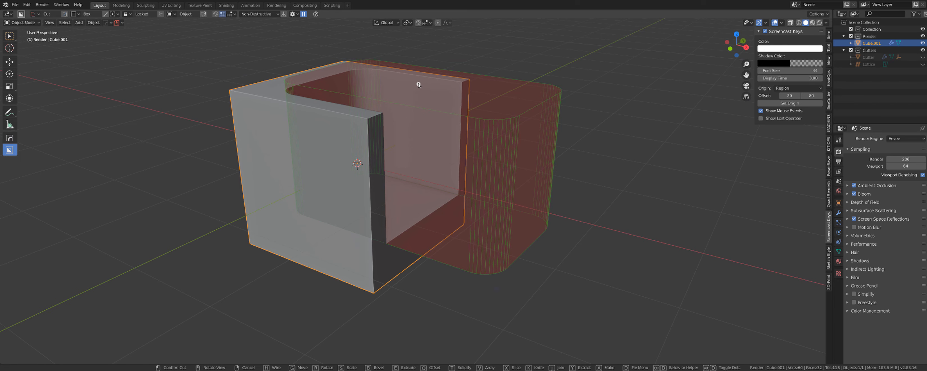
middle_drag(362, 59, 290, 240)
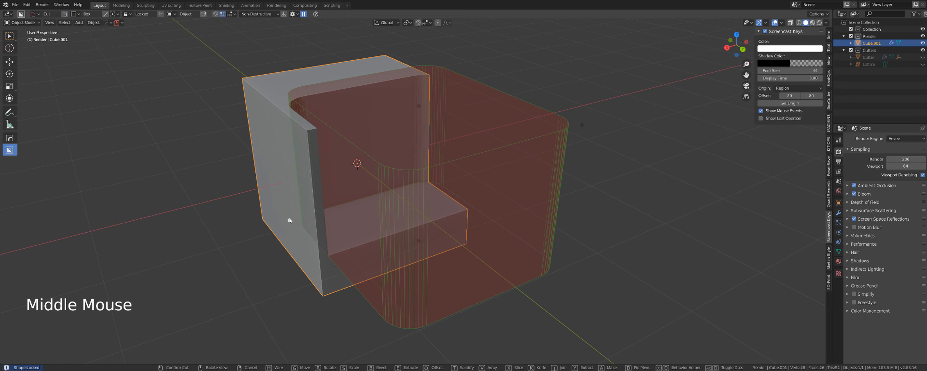
mouse_move(290, 221)
mouse_down()
mouse_move(305, 220)
mouse_move(289, 219)
mouse_move(298, 215)
mouse_up()
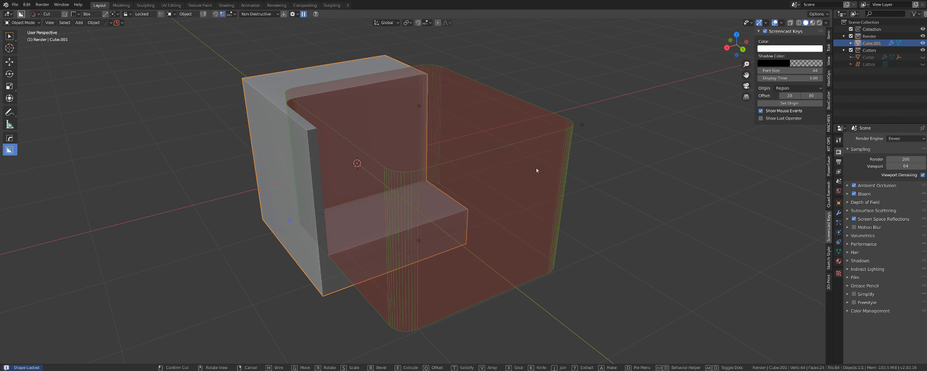
Try a Solidify thickness on the locked cutter to turn the cut into a hollow shell.
middle_drag(536, 171, 488, 173)
middle_drag(431, 150, 384, 168)
scroll(658, 144, down, 1)
scroll(450, 151, up, 2)
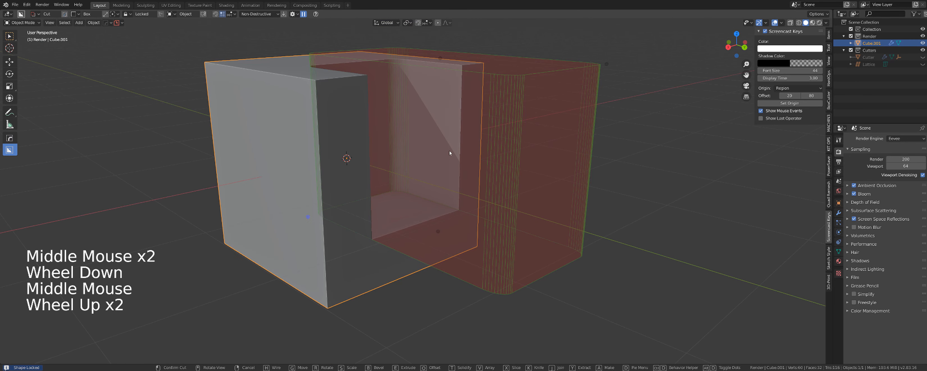
shift+scroll(385, 153, down, 1)
shift+middle_drag(450, 151, 392, 169)
scroll(393, 143, up, 1)
scroll(395, 151, down, 2)
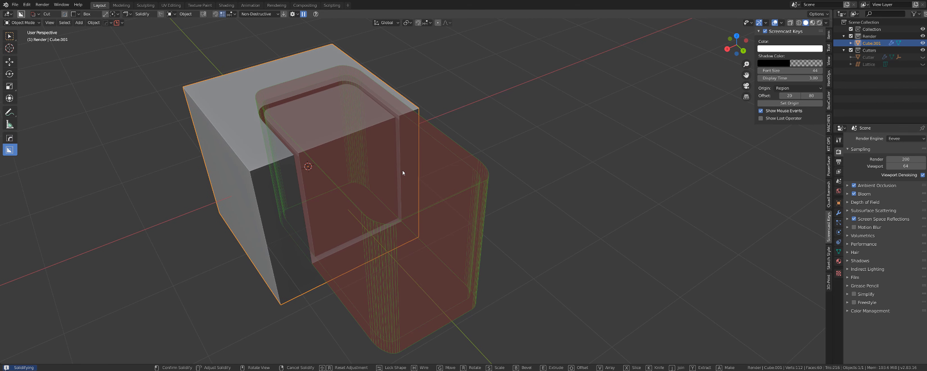
Change the cutter to slice mode and on to inset mode, accepting the inset with the shape locked.
key(x)
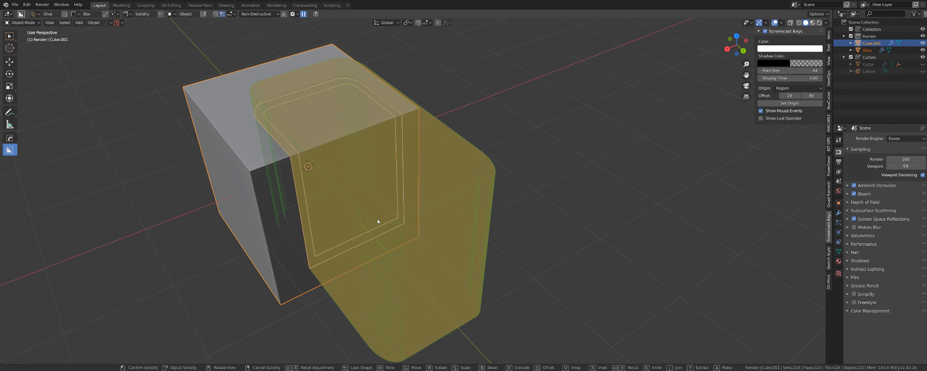
key(x)
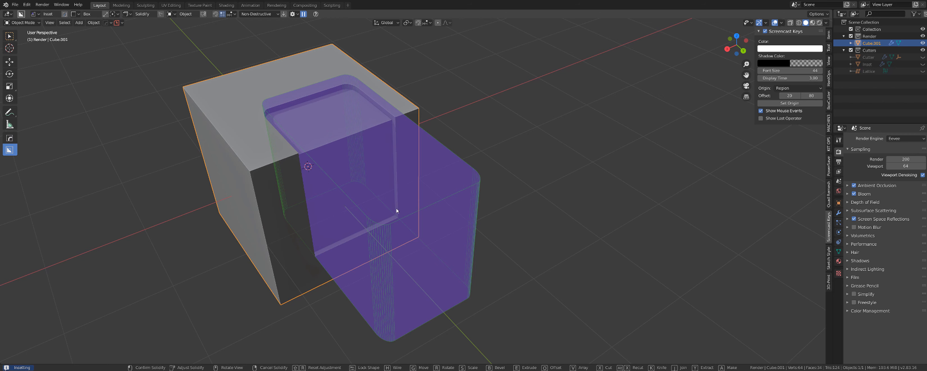
click(324, 198)
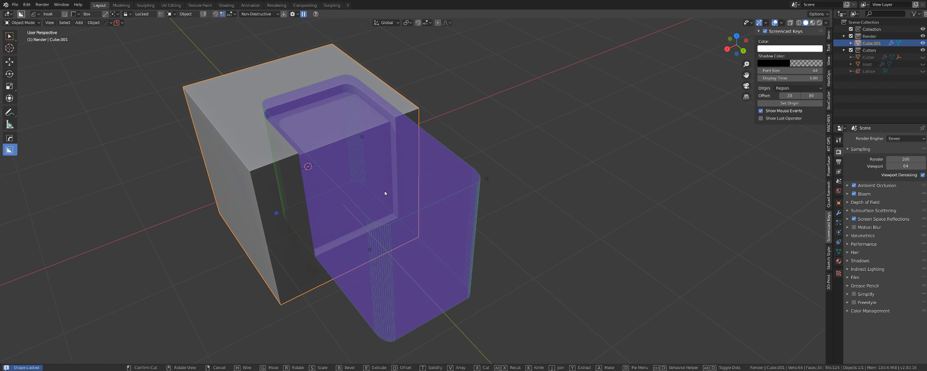
Try other inset thicknesses, then return the cutter to plain cut mode without thickness.
key(t)
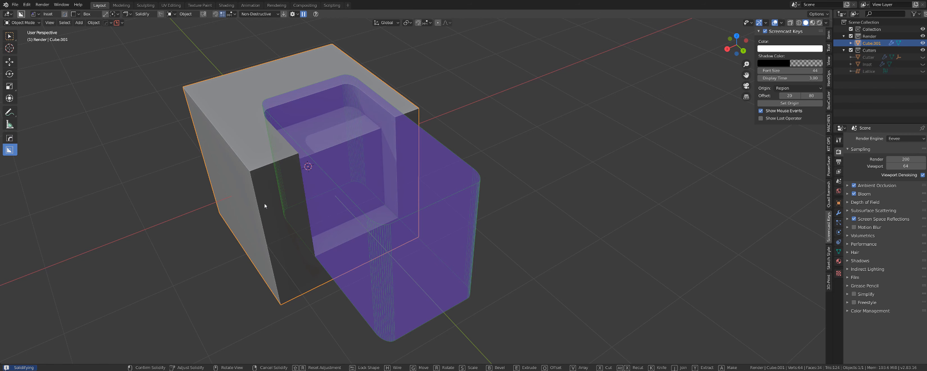
click(320, 182)
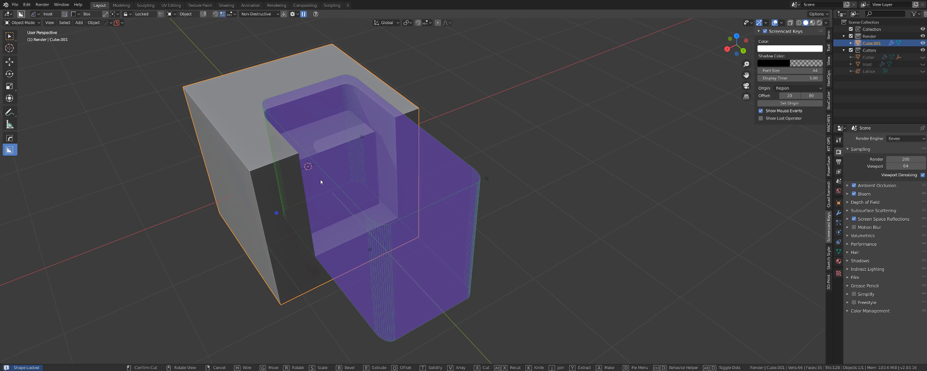
key(t)
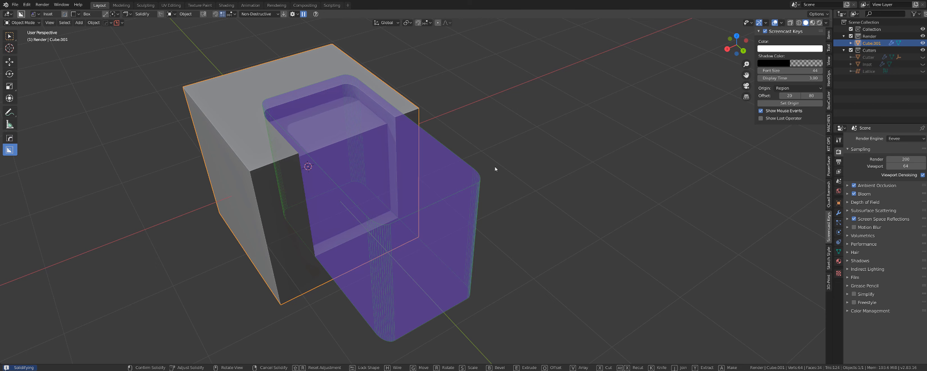
key(x)
mouse_move(497, 168)
middle_down()
mouse_move(492, 156)
mouse_move(494, 178)
mouse_move(478, 171)
mouse_move(496, 174)
mouse_move(493, 183)
mouse_move(495, 173)
middle_up()
right_click(489, 177)
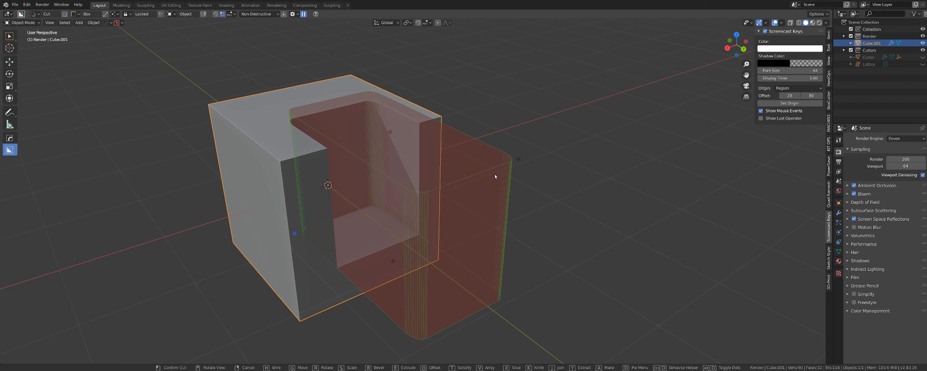
Apply the bevelled box cut to the cube.
click(494, 177)
middle_drag(552, 176, 351, 148)
scroll(351, 148, up, 2)
scroll(318, 171, down, 3)
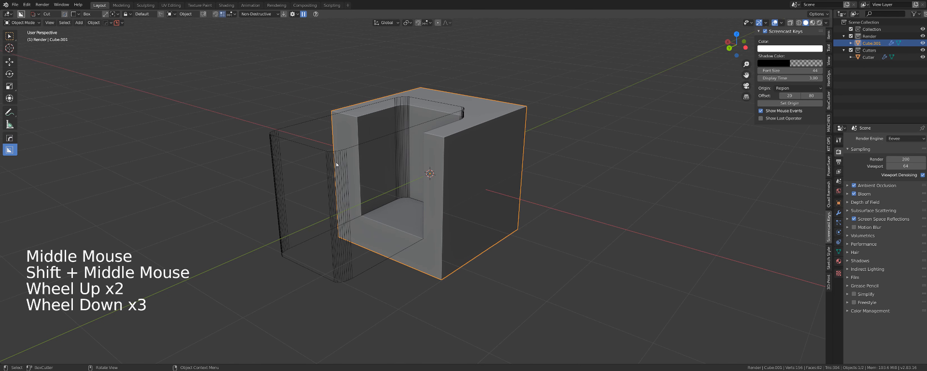
Select the cutter object and review the cutter behavior settings, such as Show Shape and Auto Hide.
click(337, 153)
scroll(377, 153, up, 1)
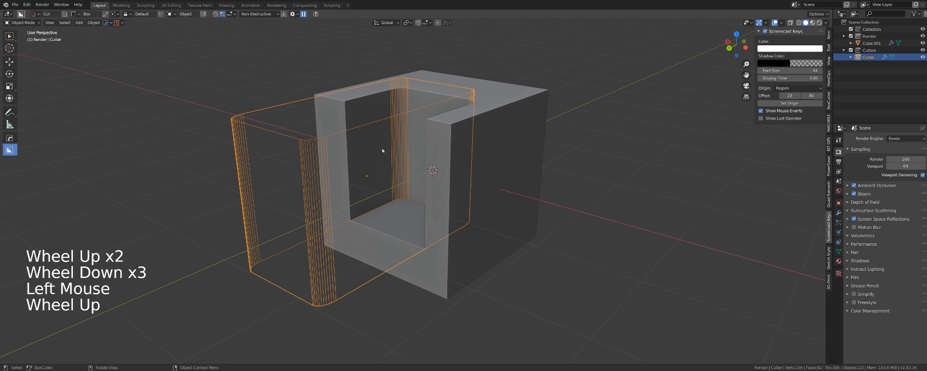
middle_drag(383, 152, 376, 135)
click(292, 14)
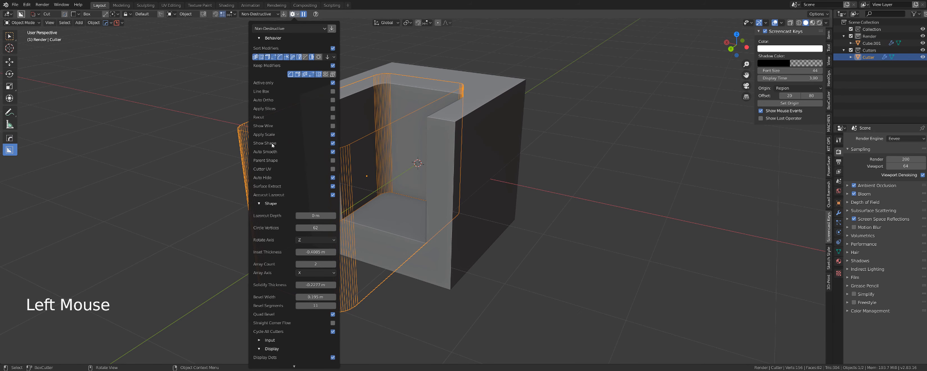
mouse_move(450, 133)
middle_down()
mouse_move(488, 128)
mouse_move(428, 129)
mouse_move(424, 151)
middle_up()
scroll(488, 128, down, 1)
scroll(428, 129, up, 2)
scroll(426, 144, down, 1)
Draw a second box cut across the cube's top edge beside the first recess, extrude it down, and apply it.
click(443, 104)
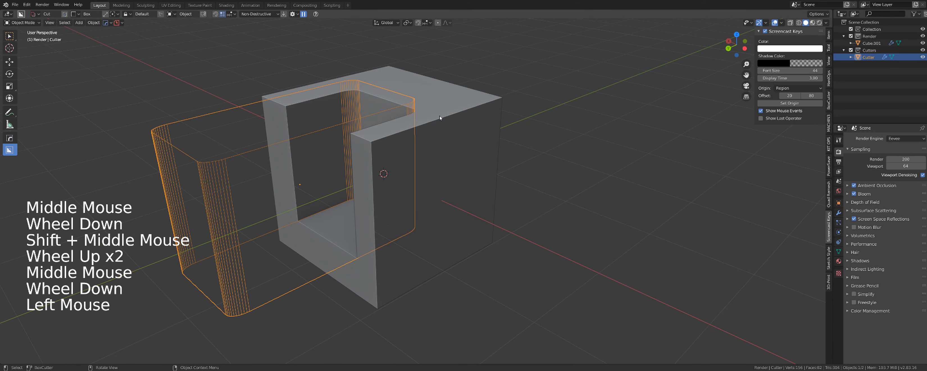
mouse_move(445, 97)
mouse_down()
mouse_move(488, 153)
mouse_move(528, 169)
mouse_up()
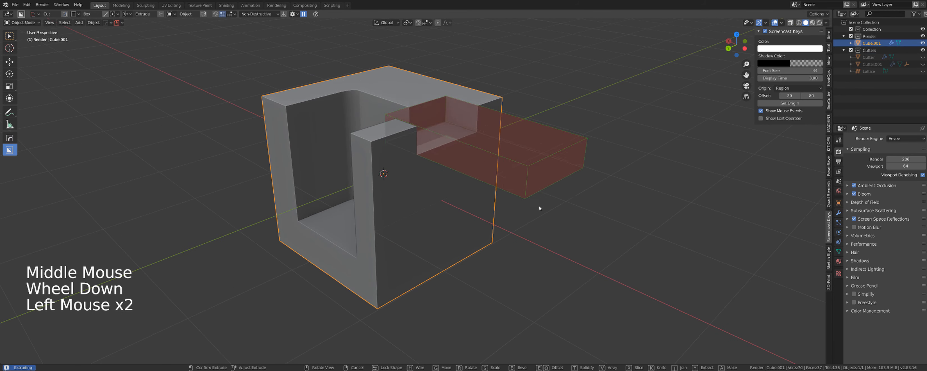
click(543, 262)
middle_drag(543, 263, 351, 157)
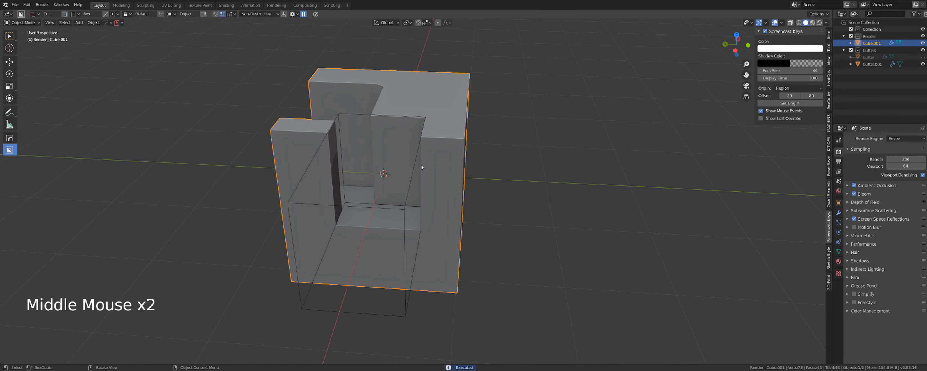
Select the second cutter and move it about 0.39 m along the negative Y axis, away from the first recess.
key(g)
right_click(445, 170)
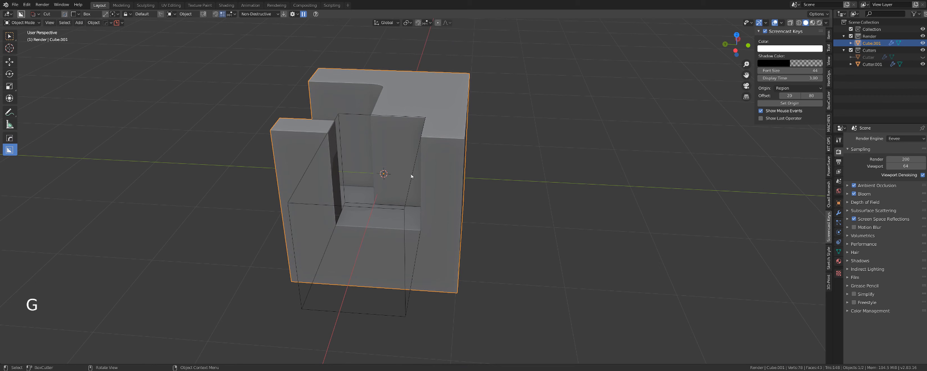
click(412, 176)
click(414, 176)
key(g)
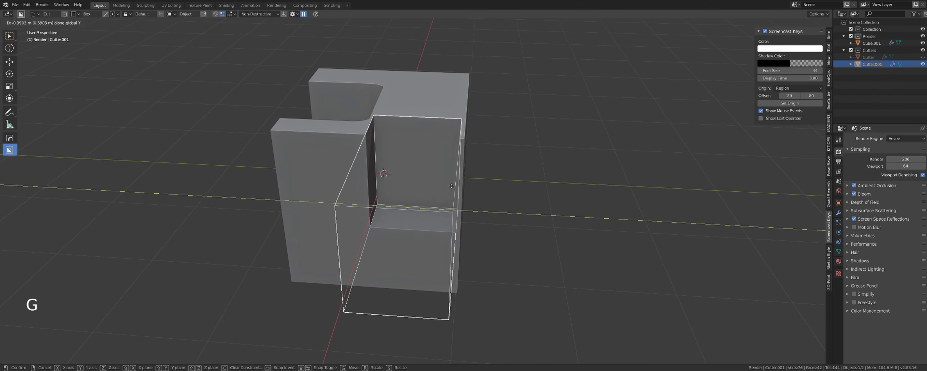
click(453, 184)
Scale the second cutter down along the Y axis to narrow its notch in the cube.
key(s)
key(x)
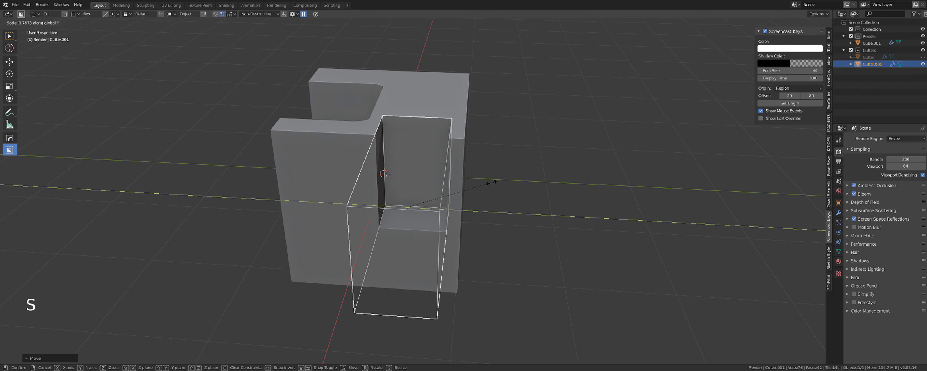
click(454, 183)
middle_drag(455, 183, 433, 193)
middle_drag(464, 193, 422, 149)
middle_drag(412, 119, 392, 132)
scroll(391, 131, down, 1)
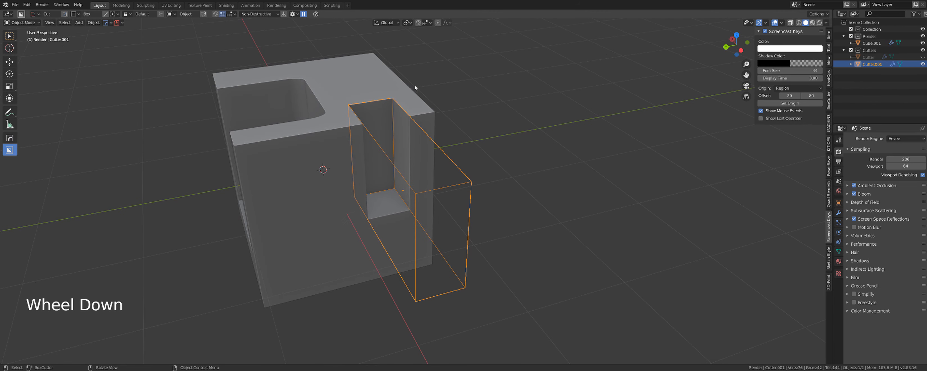
Enter Edit Mode on the second cutter and select its vertical edges inside the cube's notch.
middle_drag(409, 130, 382, 139)
scroll(378, 139, down, 1)
scroll(372, 140, up, 1)
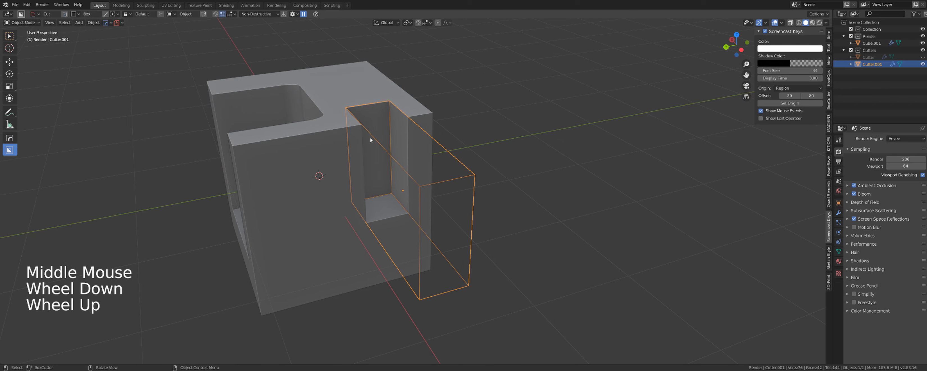
key(Tab)
click(366, 133)
shift+click(366, 133)
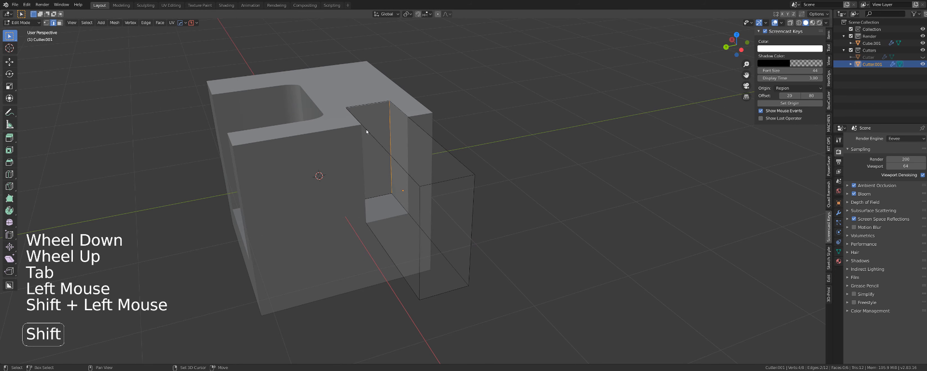
Bevel the second cutter's lower inner edge with several segments to round the bottom of the notch.
middle_drag(366, 133, 333, 163)
key(ctrl+b)
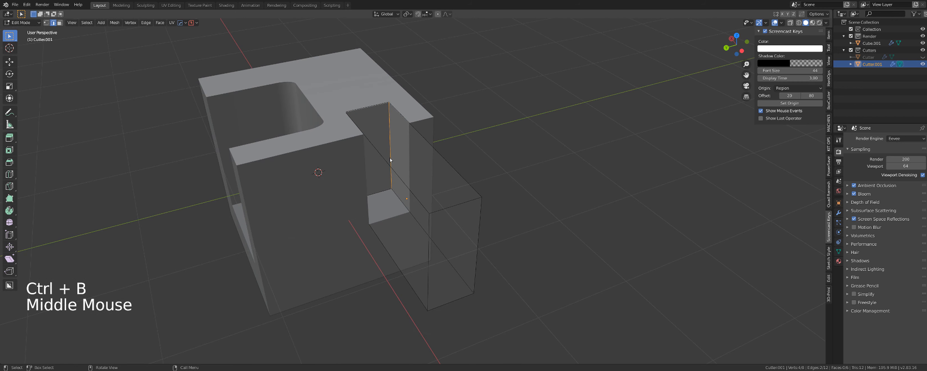
scroll(392, 164, up, 2)
middle_drag(393, 166, 425, 140)
click(369, 194)
scroll(399, 188, up, 2)
middle_drag(399, 188, 409, 187)
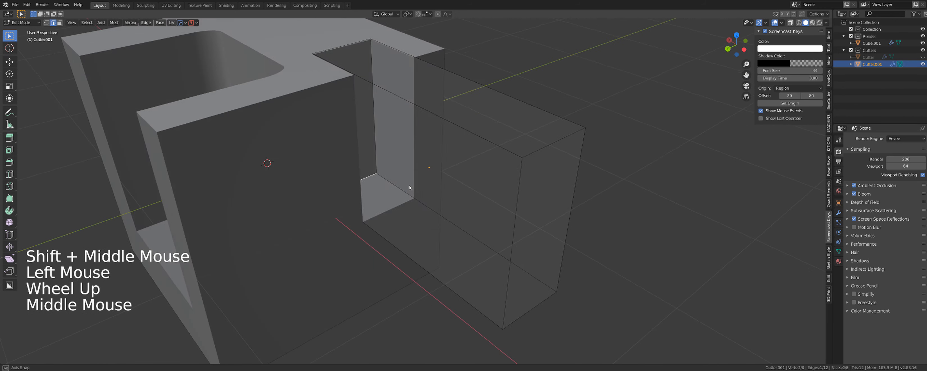
scroll(410, 187, down, 1)
key(ctrl+b)
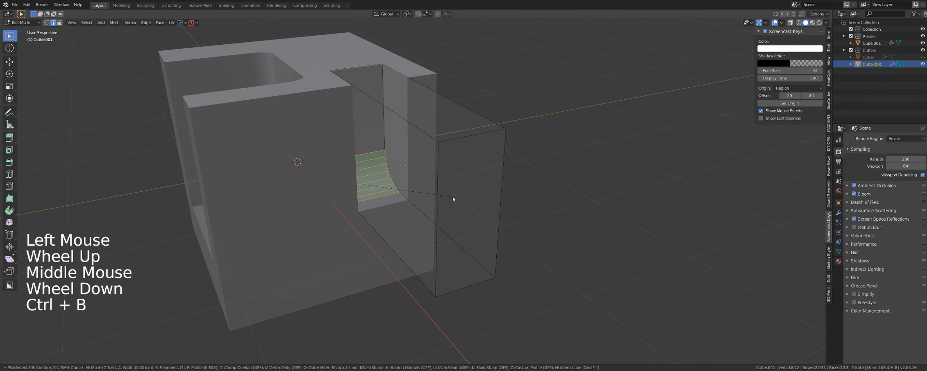
Try to add a loop cut to the beveled cutter in Edit Mode.
key(Tab)
middle_drag(496, 134, 482, 116)
scroll(458, 128, down, 1)
key(Tab)
scroll(382, 142, up, 3)
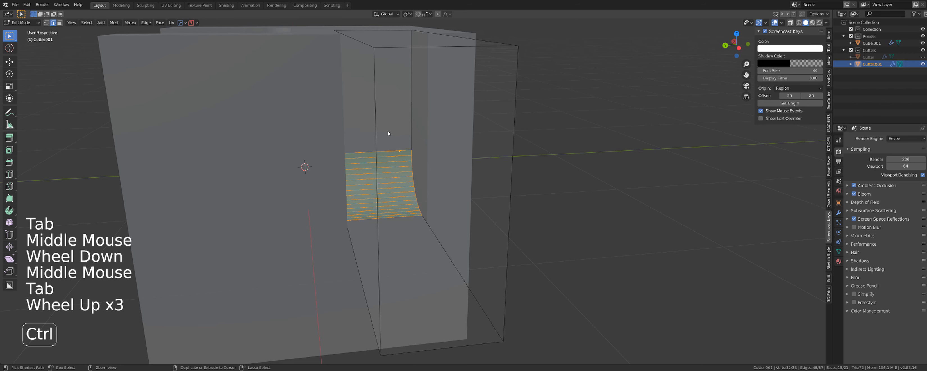
key(ctrl+r)
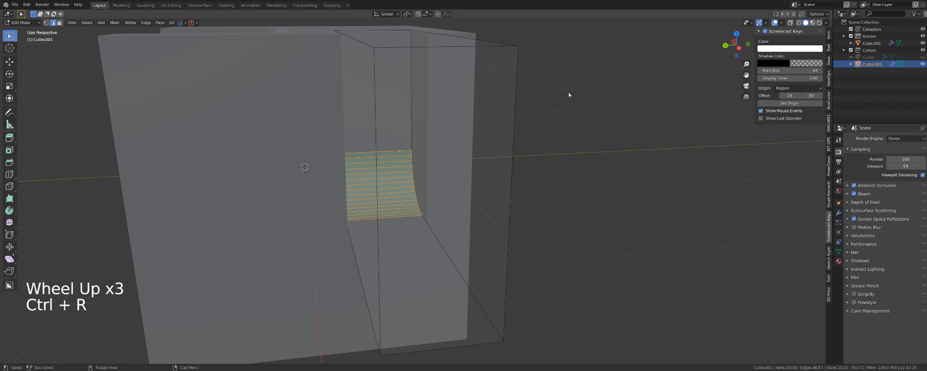
Undo the edits back to the unbeveled second cutter.
key(ctrl+z)
key(ctrl+z)
key(ctrl+z)
key(ctrl+z)
key(ctrl+z)
key(ctrl+z)
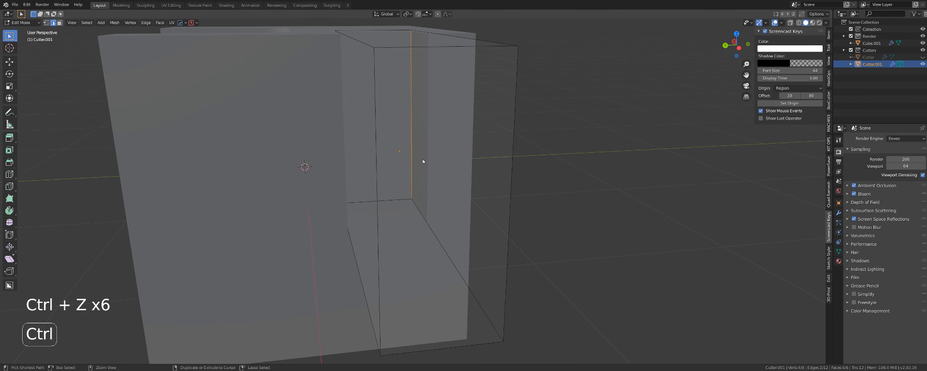
Add six evenly spaced horizontal loop cuts around the second cutter and return to Object Mode.
key(ctrl+r)
scroll(392, 138, up, 6)
click(384, 136)
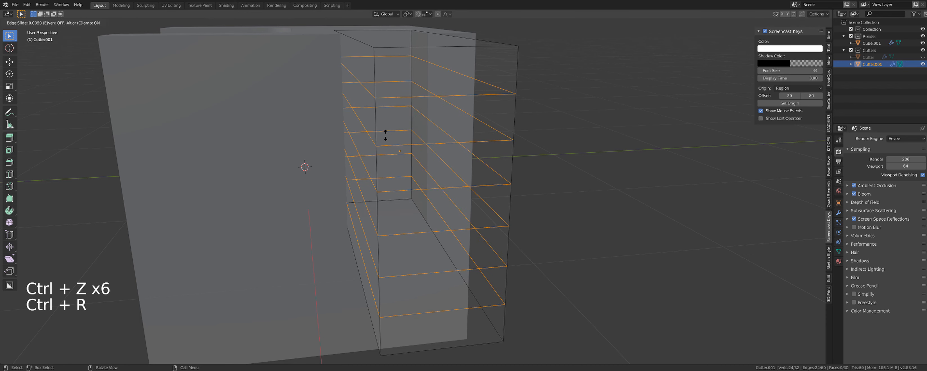
key(Tab)
Select the cube and apply its boolean modifiers with the HardOps Smart Apply operation.
scroll(440, 110, down, 3)
middle_drag(440, 110, 468, 115)
scroll(468, 115, up, 1)
shift+middle_drag(468, 115, 465, 108)
click(464, 108)
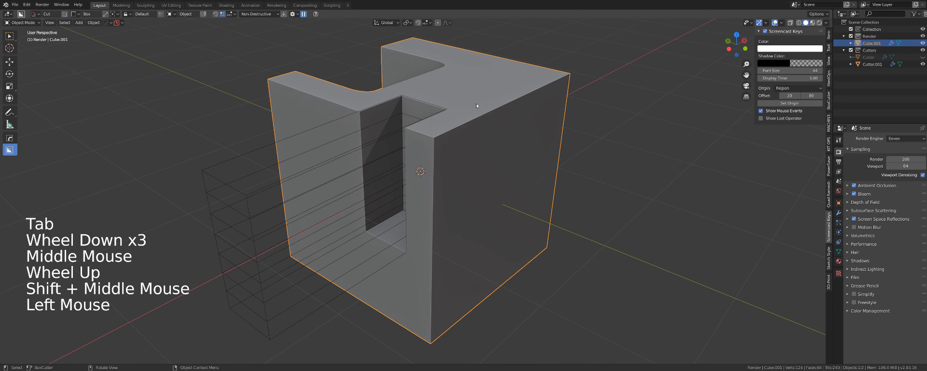
key(q)
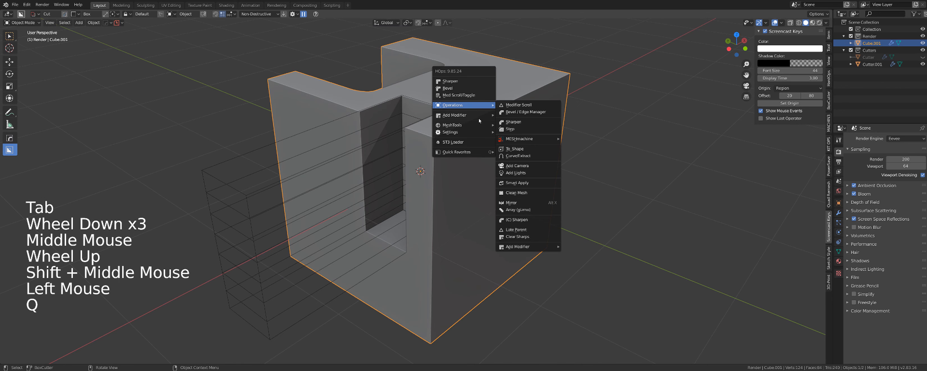
click(518, 183)
Reselect the cube and examine its modifier stack in the HOps Helper.
middle_drag(518, 183, 415, 185)
click(412, 185)
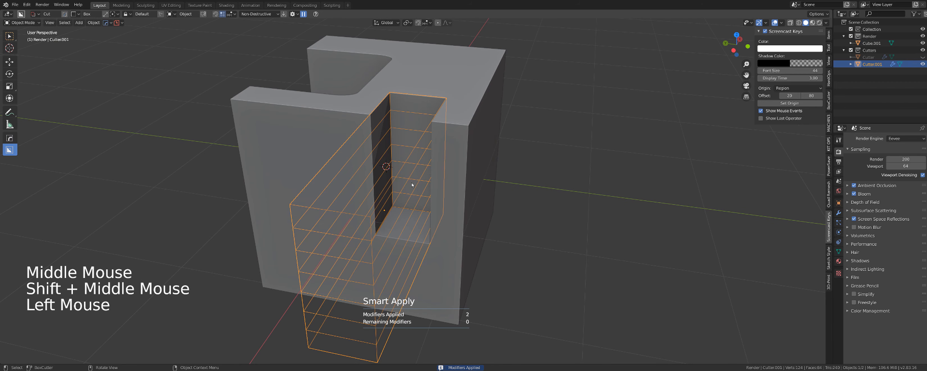
click(491, 128)
key(grave)
key(ctrl+grave)
drag(504, 131, 664, 71)
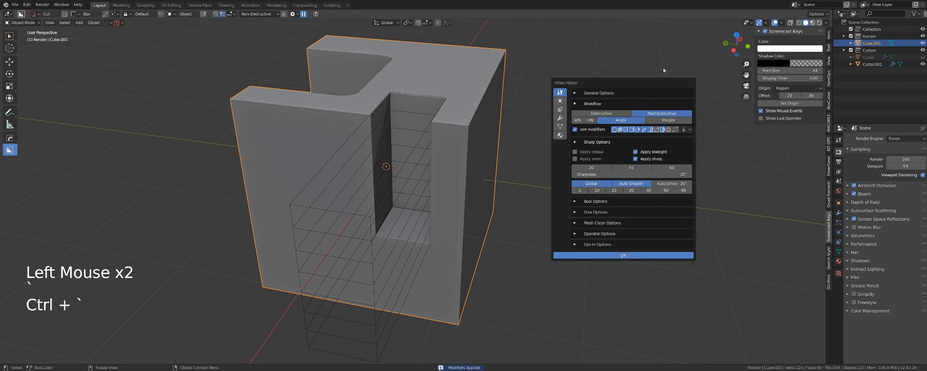
click(579, 106)
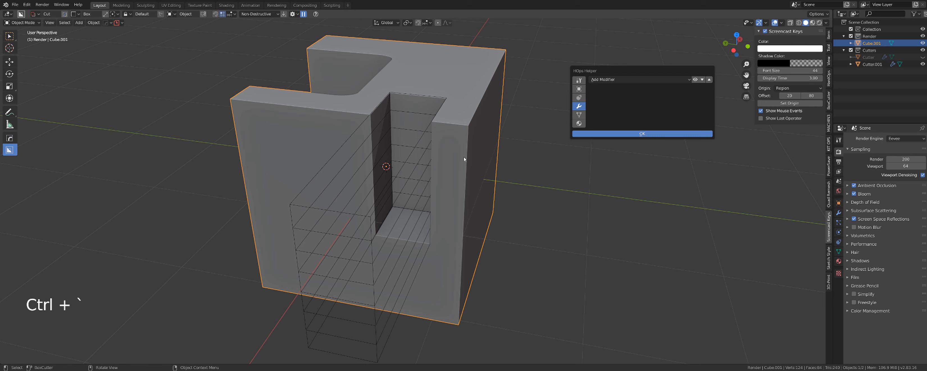
click(466, 99)
scroll(453, 102, down, 1)
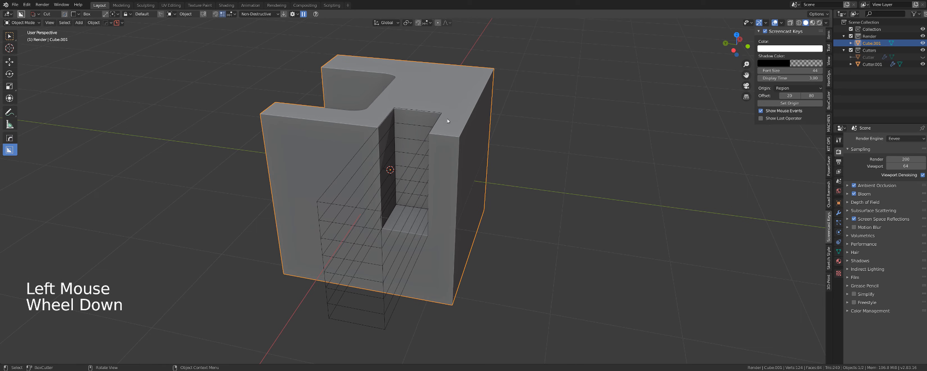
key(g)
key(Tab)
middle_drag(450, 103, 386, 79)
key(Tab)
Select the second cutter in the notch and hide it.
scroll(396, 94, up, 2)
click(411, 153)
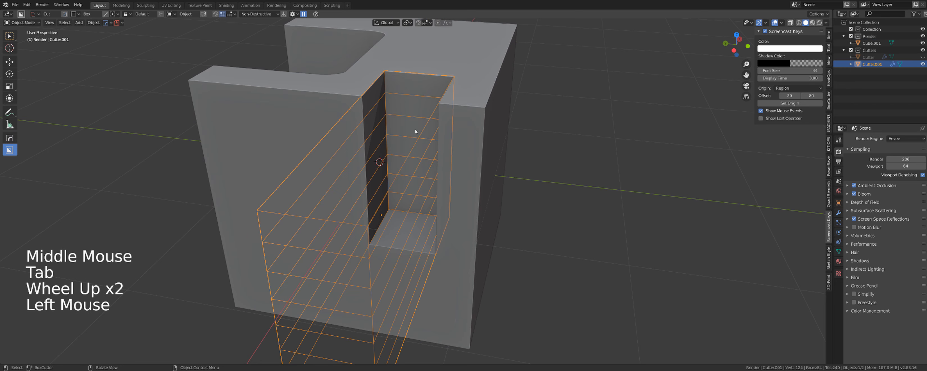
key(h)
scroll(392, 149, up, 2)
key(Tab)
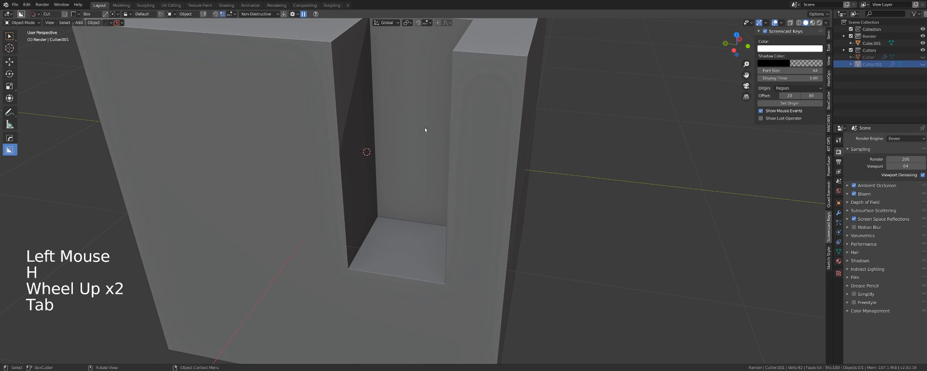
Select the cube and open its mesh in Edit Mode with face selection.
click(389, 175)
key(Tab)
mouse_move(389, 176)
shift+middle_down()
mouse_move(403, 201)
mouse_move(390, 166)
shift+middle_up()
scroll(403, 201, up, 2)
click(390, 167)
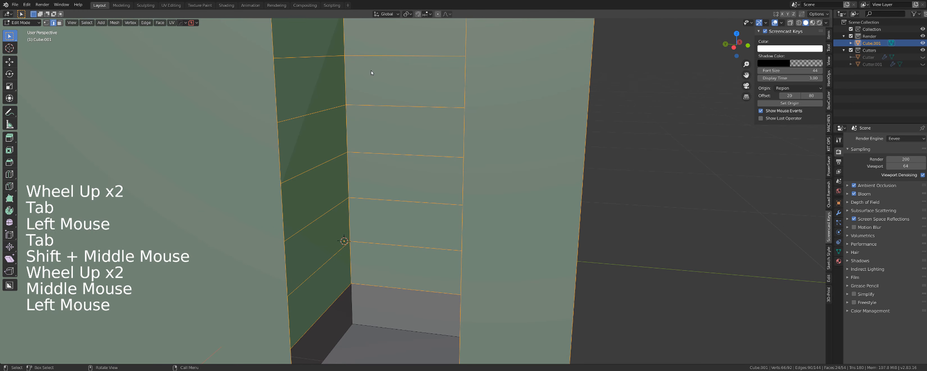
scroll(391, 156, down, 3)
key(Tab)
middle_drag(443, 155, 465, 140)
Select three alternating horizontal rows of faces around the notch's inner walls.
click(454, 129)
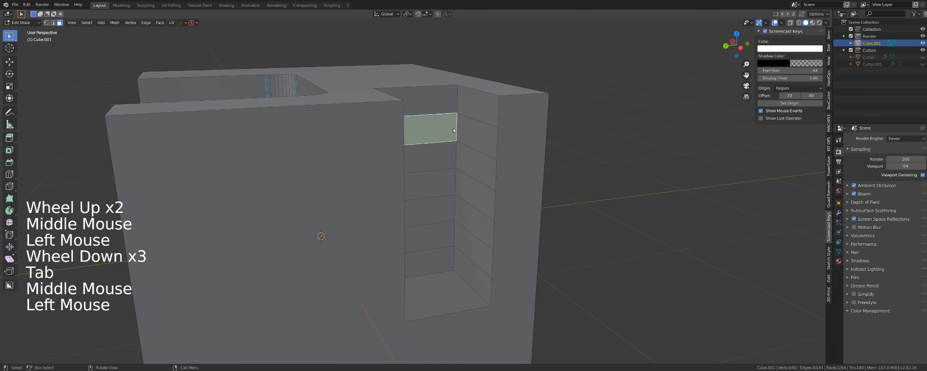
alt+click(456, 127)
alt+shift+click(457, 204)
alt+shift+click(458, 221)
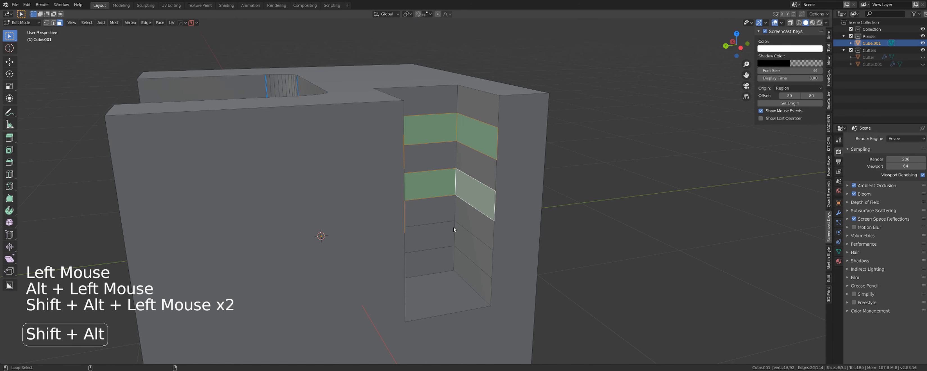
middle_drag(464, 210, 443, 192)
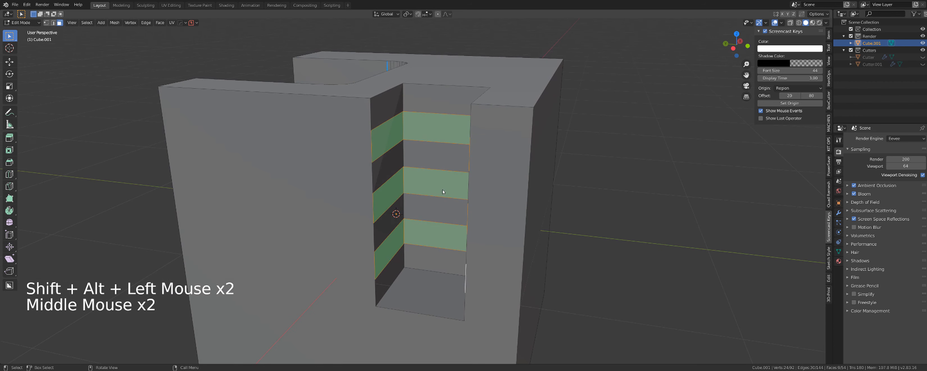
scroll(450, 195, up, 1)
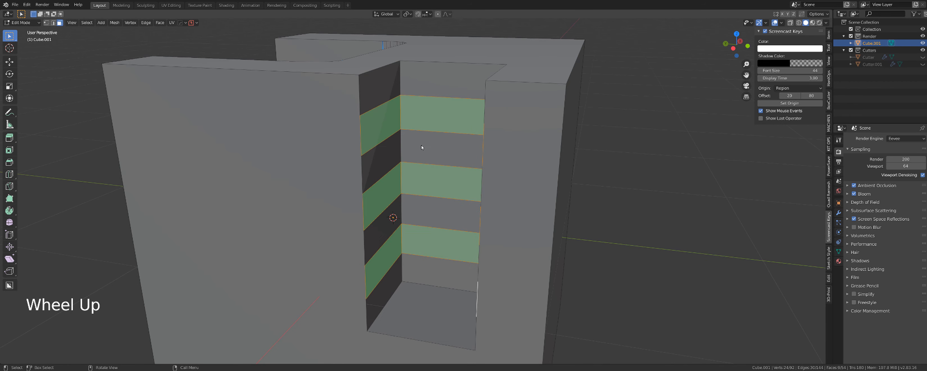
middle_drag(421, 147, 486, 93)
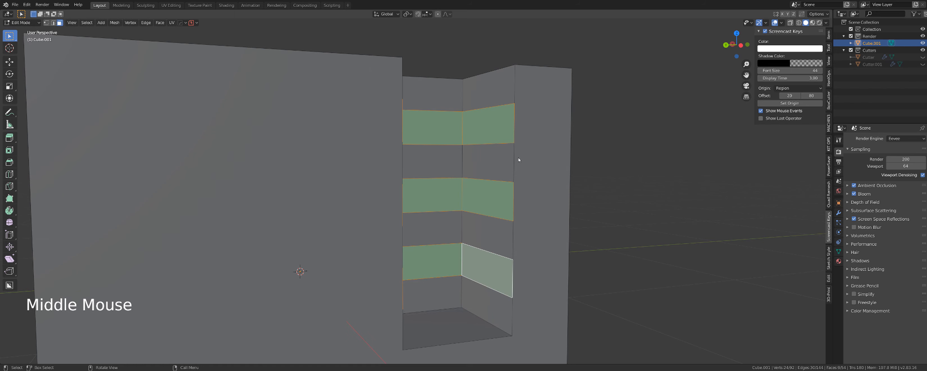
middle_drag(518, 160, 467, 173)
scroll(467, 171, down, 2)
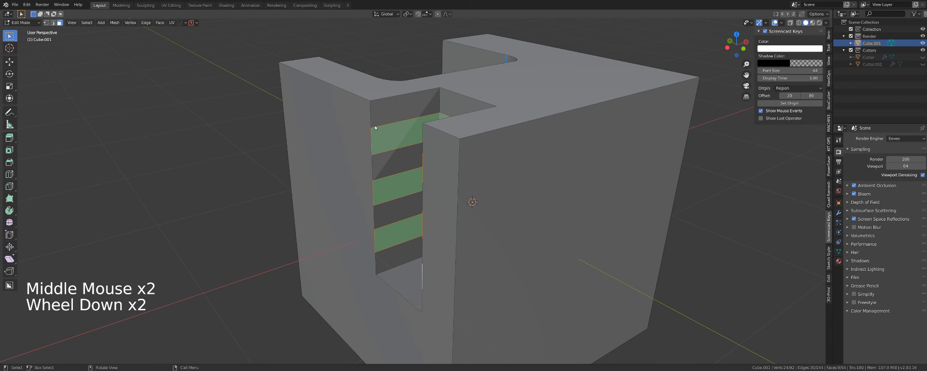
middle_drag(375, 127, 515, 164)
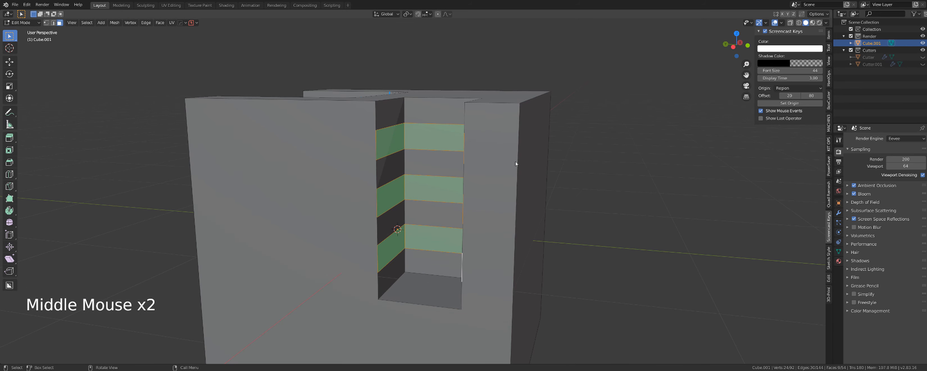
scroll(494, 173, down, 1)
key(ctrl+r)
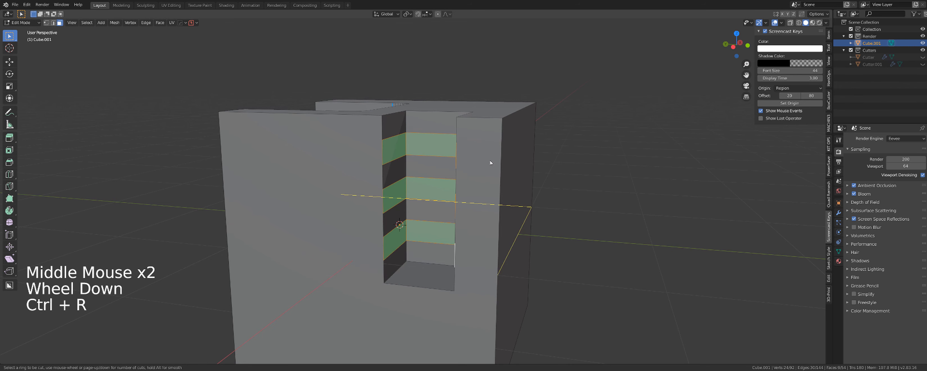
middle_click(475, 162)
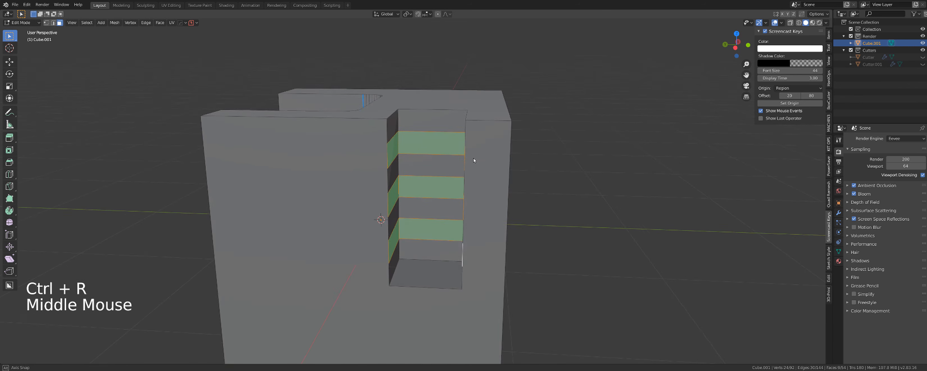
Inset the selected notch faces individually, and extrude them along their normals with Shrink/Fatten.
scroll(478, 171, up, 2)
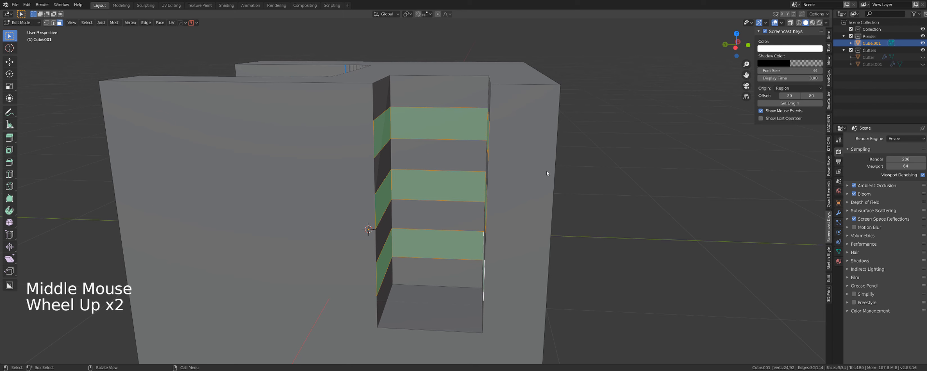
key(i)
middle_drag(540, 172, 488, 177)
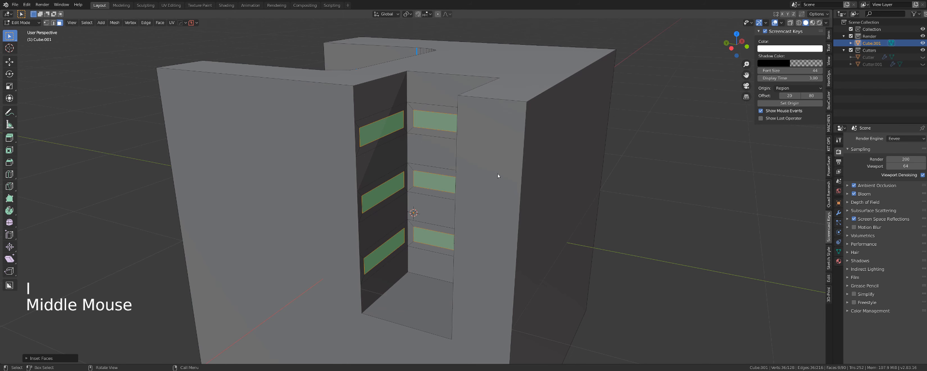
key(e)
key(alt+s)
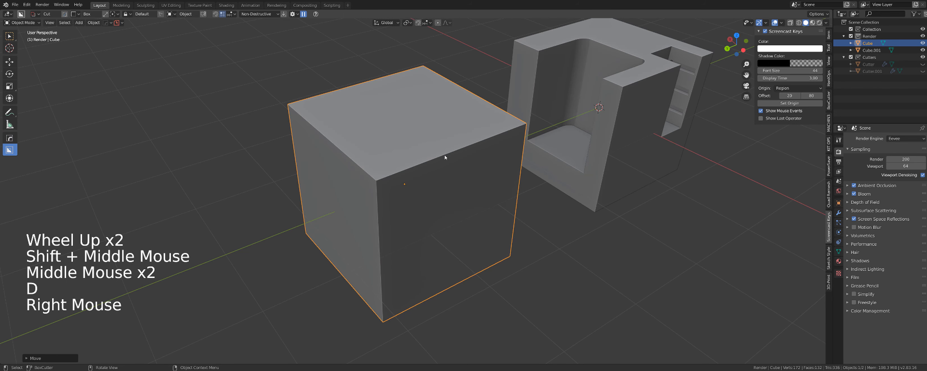
Switch the cutter shape to Circle and draw a circular cut in the middle of the new cube's top face, extruded down.
key(d)
mouse_move(408, 121)
mouse_down()
mouse_move(450, 136)
mouse_move(452, 149)
mouse_up()
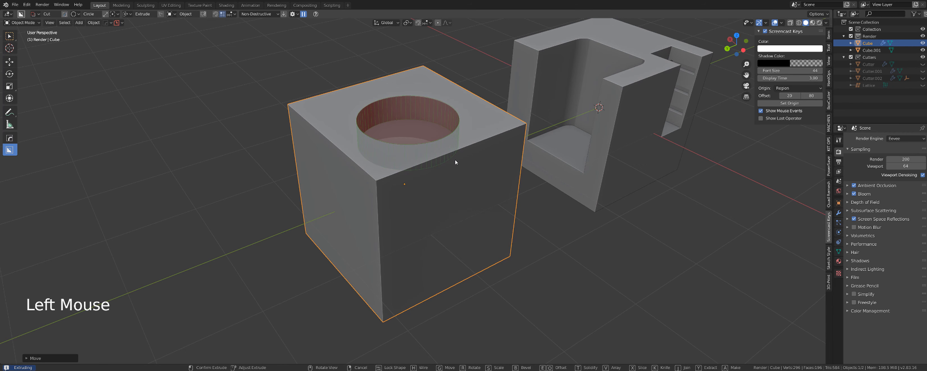
Try to bevel the bottom edge of the live circular cut.
key(b)
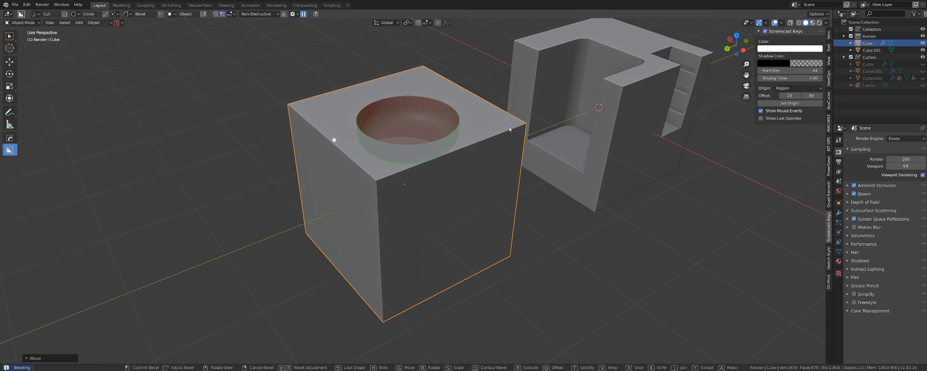
key(r)
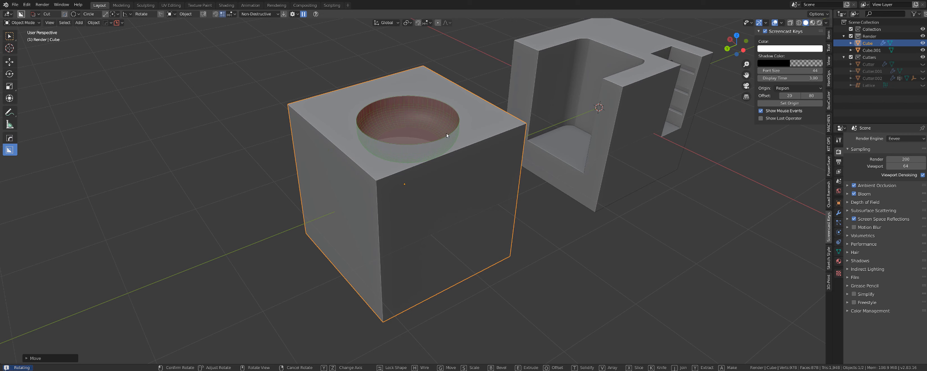
key(b)
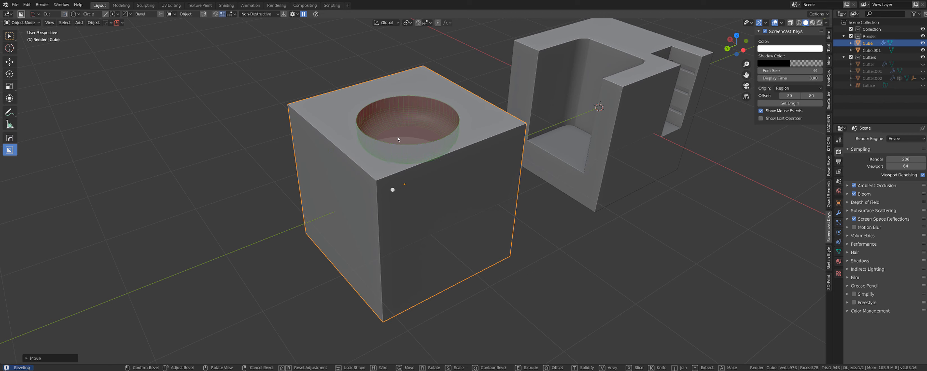
right_click(393, 145)
Try rotating, moving and scaling the live circular cut on the cube's top face.
key(r)
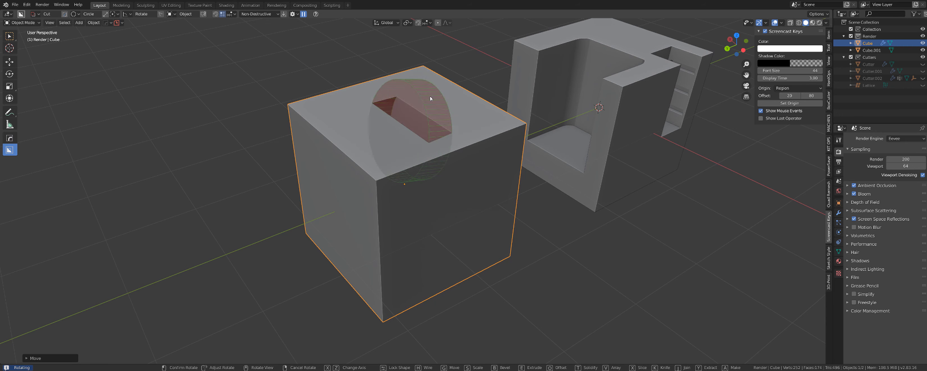
key(g)
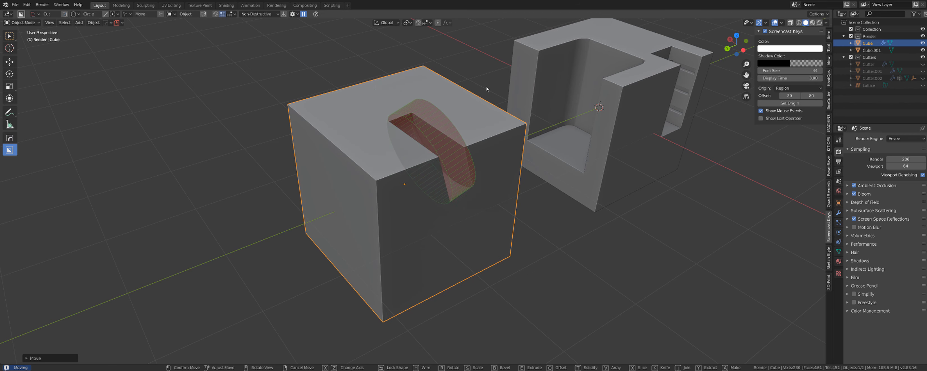
key(s)
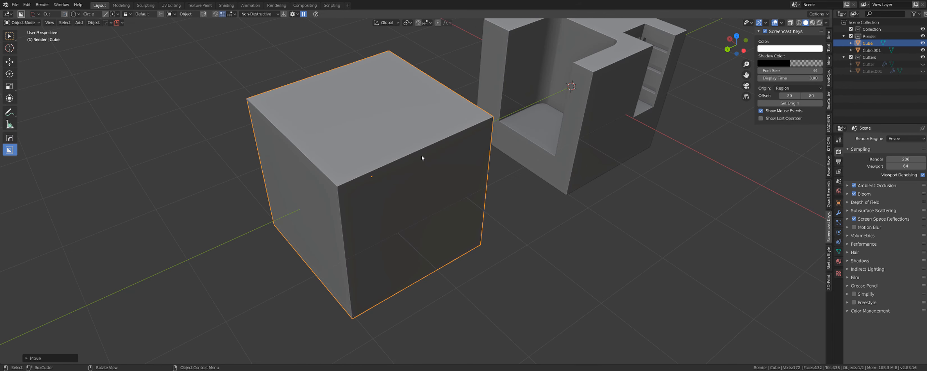
Bring up the BoxCutter behavior settings, and switch the cutter shape to Box.
shift+middle_drag(424, 155, 421, 161)
shift+scroll(420, 161, down, 1)
scroll(421, 162, up, 1)
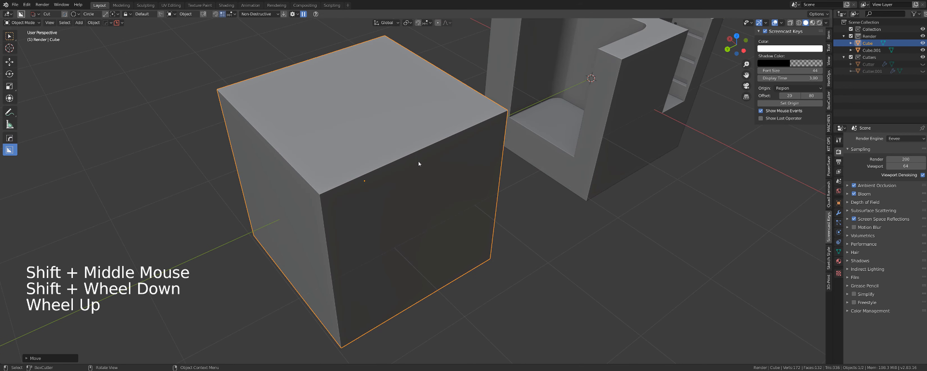
scroll(389, 145, down, 1)
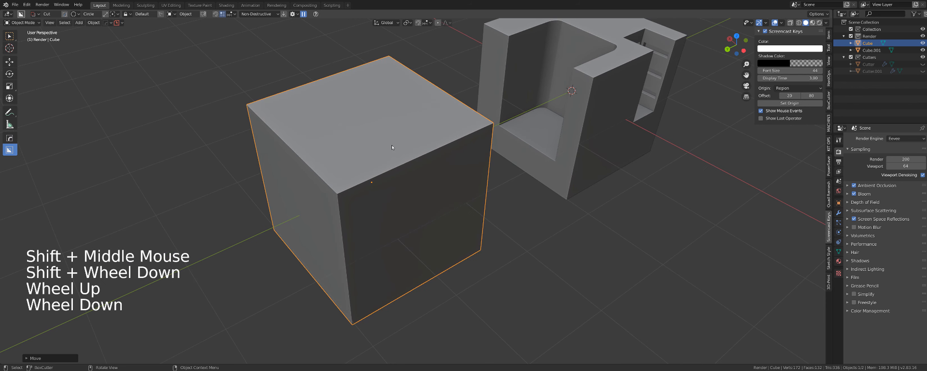
click(294, 14)
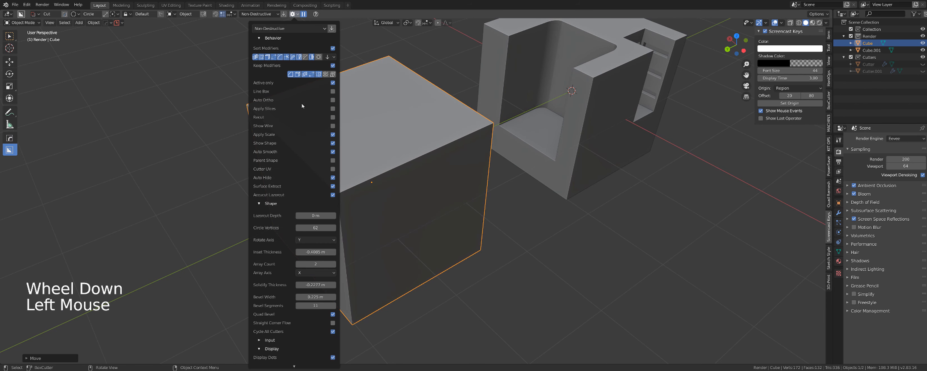
scroll(287, 266, down, 2)
key(d)
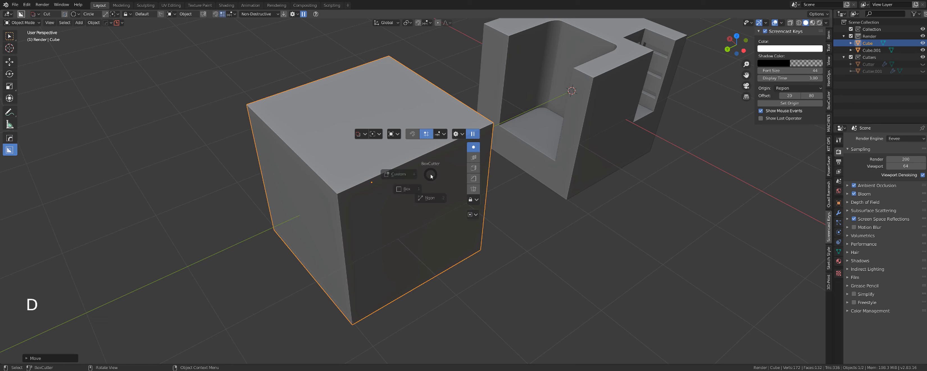
click(397, 200)
scroll(399, 180, down, 1)
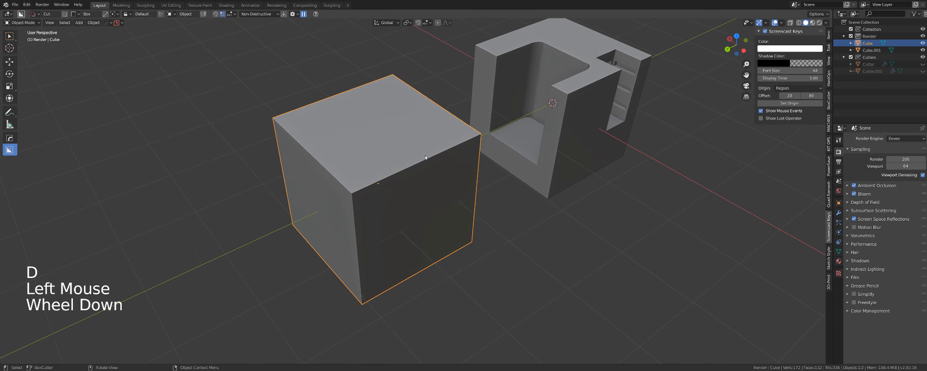
Cut a shallow rectangular notch into one upper edge of the uncut cube.
scroll(399, 180, up, 1)
shift+middle_drag(400, 180, 424, 119)
scroll(424, 119, up, 2)
scroll(425, 121, down, 2)
drag(428, 128, 435, 193)
middle_drag(436, 212, 442, 191)
scroll(450, 189, up, 2)
scroll(443, 191, down, 3)
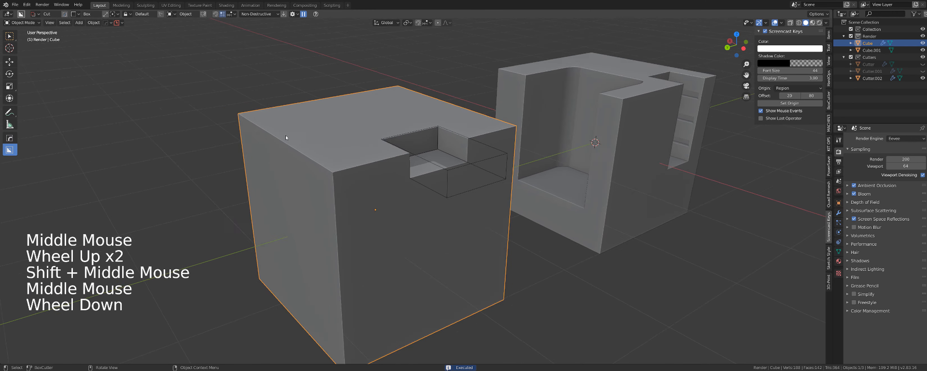
Extrude a second box cut into the adjacent upper edge of the cube, and undo it.
drag(339, 139, 326, 180)
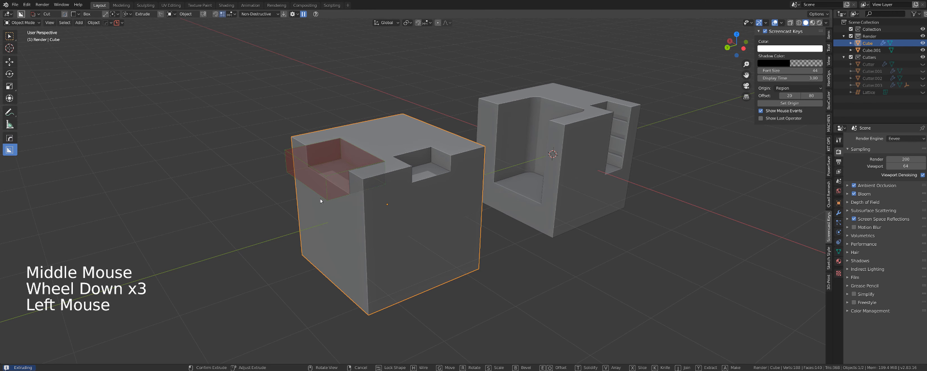
click(318, 196)
scroll(338, 172, up, 4)
middle_drag(338, 172, 360, 165)
scroll(360, 164, down, 2)
key(ctrl+z)
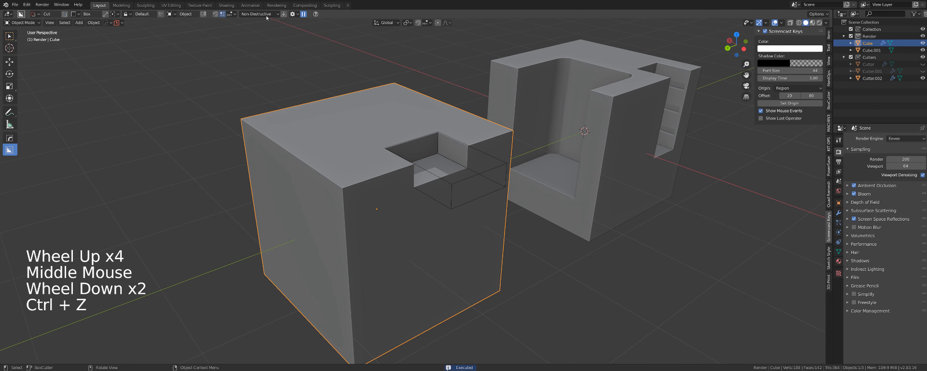
Set the Lazorcut depth to 0.2 m, and lazorcut a shallow rectangular notch into the adjacent upper edge.
click(297, 15)
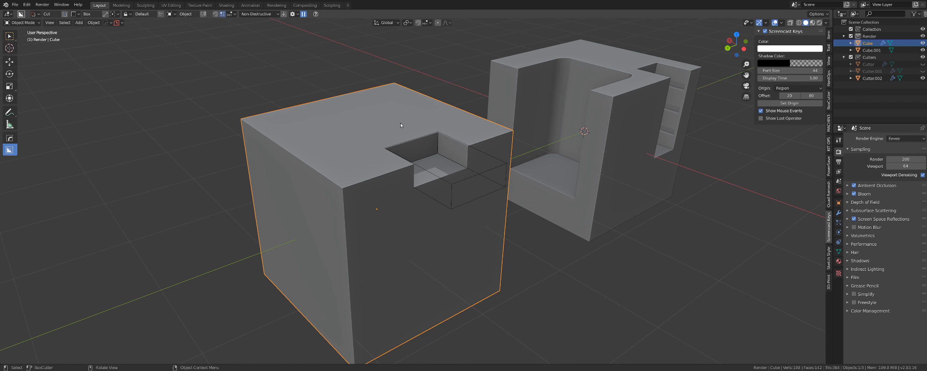
click(312, 130)
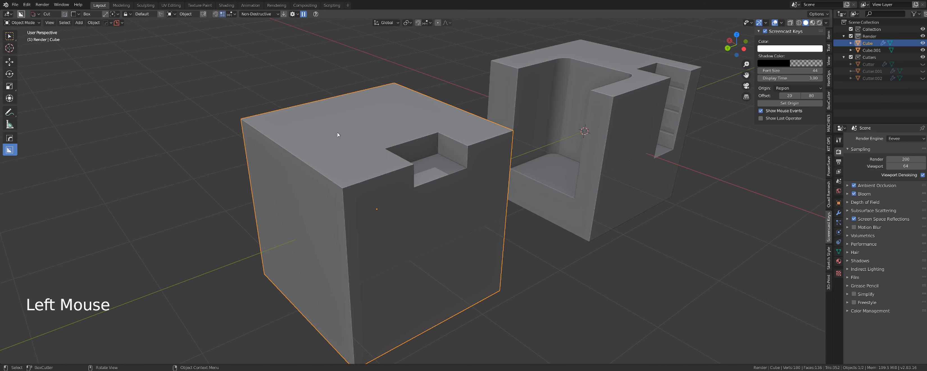
drag(307, 130, 299, 178)
middle_drag(261, 250, 362, 195)
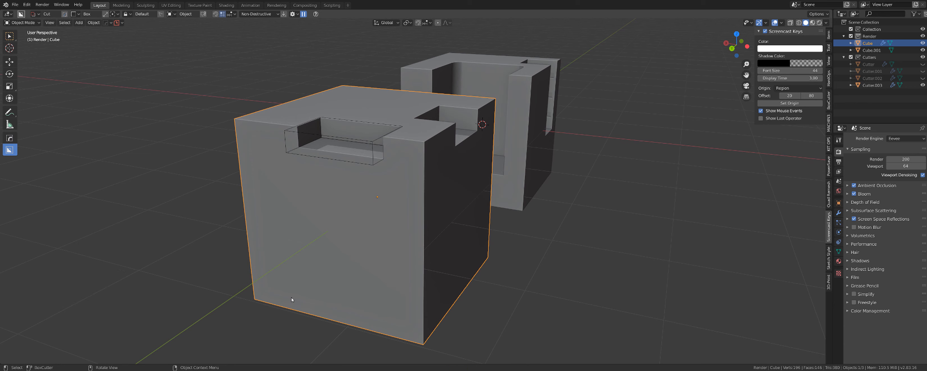
Change the Lazorcut depth, and lazorcut a rectangular channel through the full height of the cube along its next side.
click(296, 14)
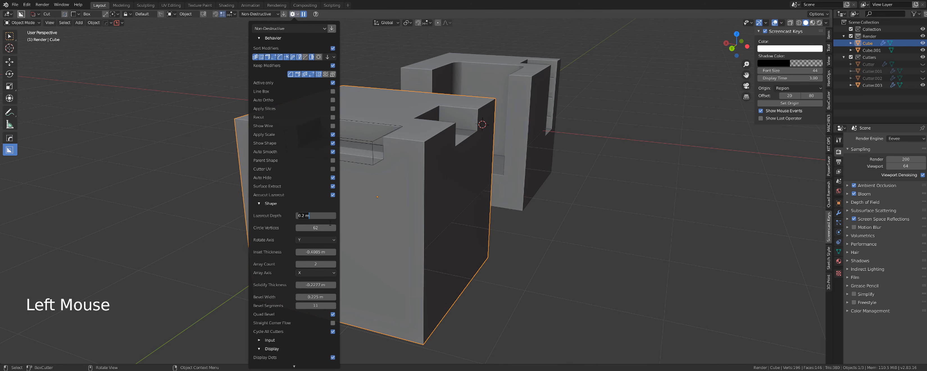
key(Return)
middle_drag(326, 154, 377, 159)
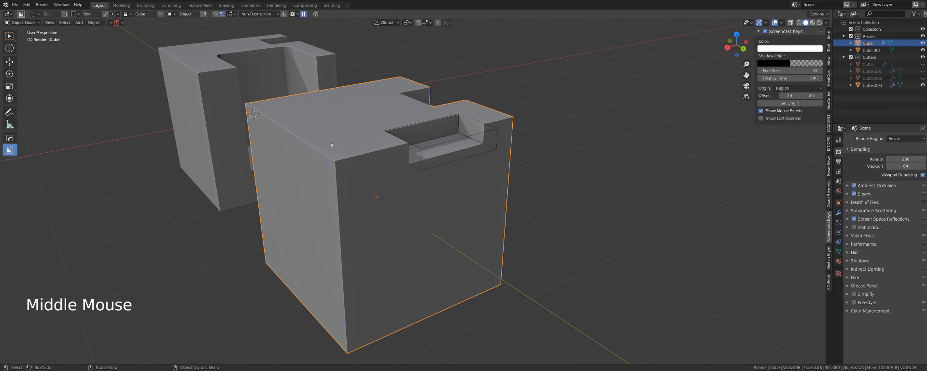
drag(314, 115, 308, 155)
key(ctrl+z)
drag(303, 110, 301, 145)
middle_drag(293, 315, 376, 244)
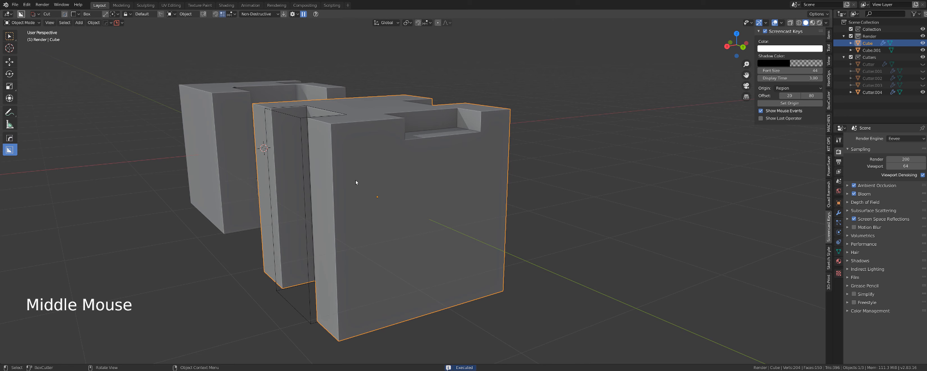
Set the Lazorcut depth to 0.2 m, and lazorcut small box notches into a top corner and the vertical edge below it.
click(298, 14)
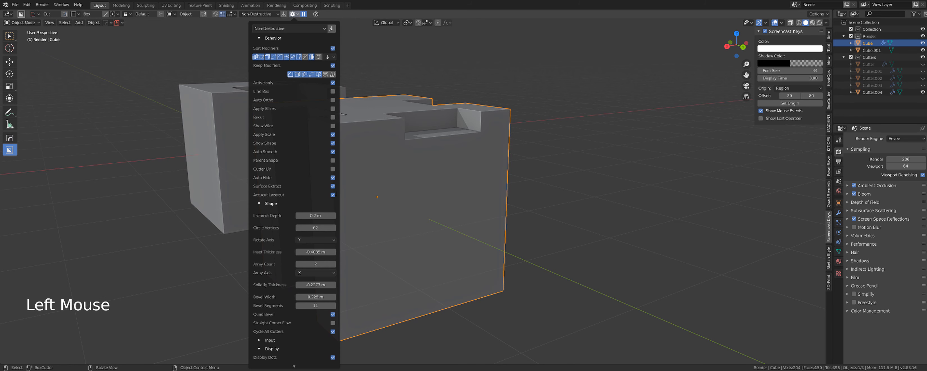
scroll(354, 193, down, 3)
middle_drag(354, 192, 403, 174)
scroll(390, 200, up, 2)
click(396, 167)
click(409, 164)
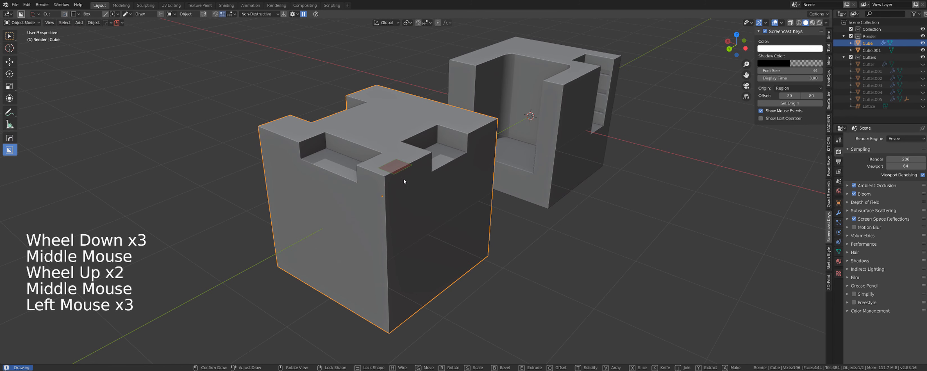
click(371, 203)
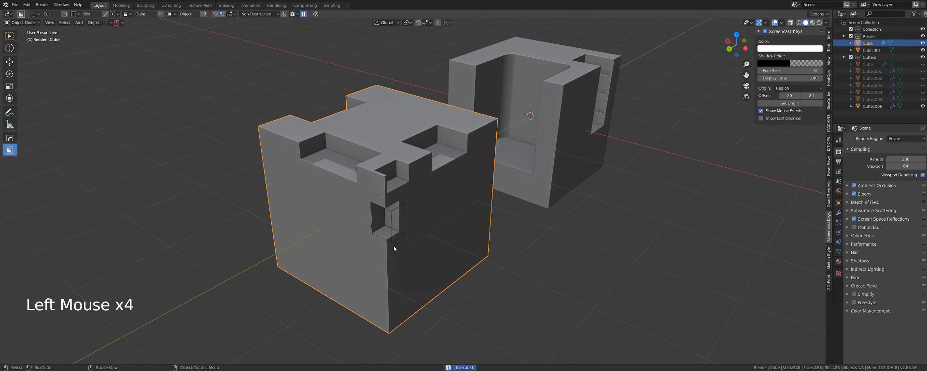
Lazorcut two more box notches, one across the next vertical edge and one into the cube's upper rim.
middle_drag(393, 247, 431, 221)
click(438, 219)
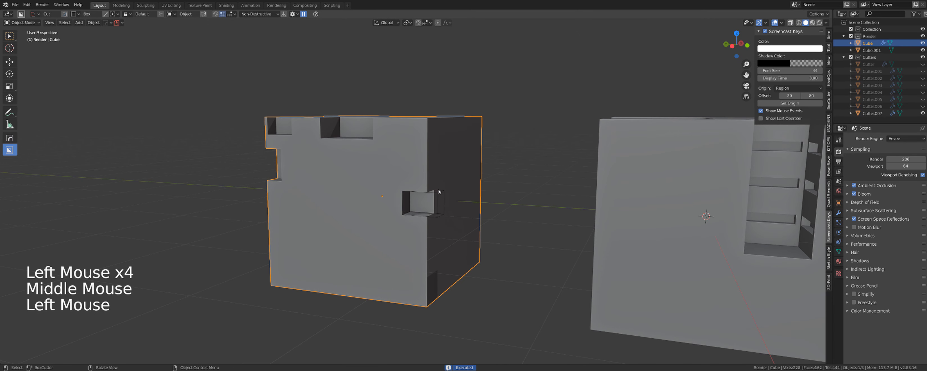
middle_drag(436, 193, 406, 153)
mouse_move(406, 153)
mouse_down()
mouse_move(406, 174)
mouse_move(429, 162)
mouse_up()
middle_drag(429, 161, 437, 146)
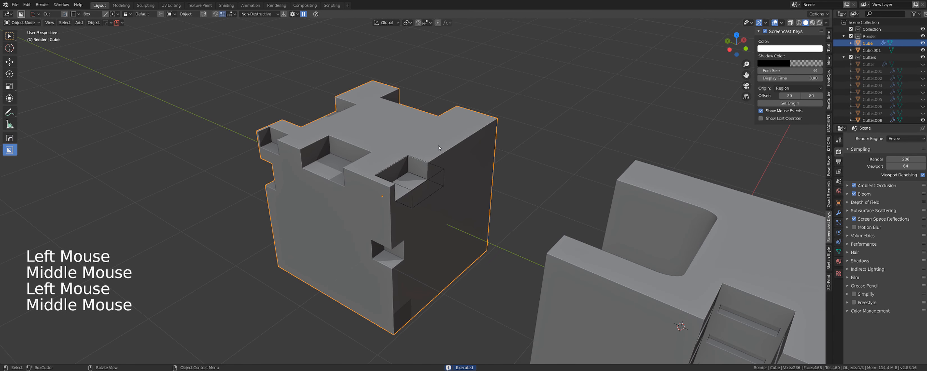
Switch the cutter shape to Circle, and lazorcut a round hole in the upper part of the flat side face, undoing the first try.
key(d)
click(388, 145)
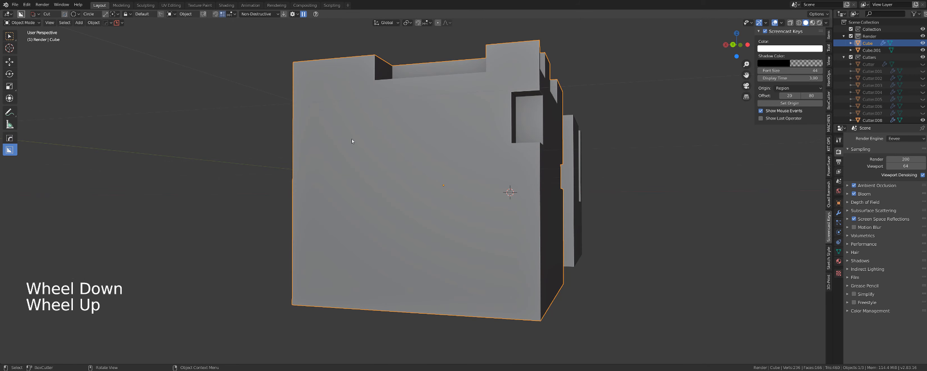
drag(352, 141, 359, 146)
key(ctrl+z)
drag(355, 121, 394, 162)
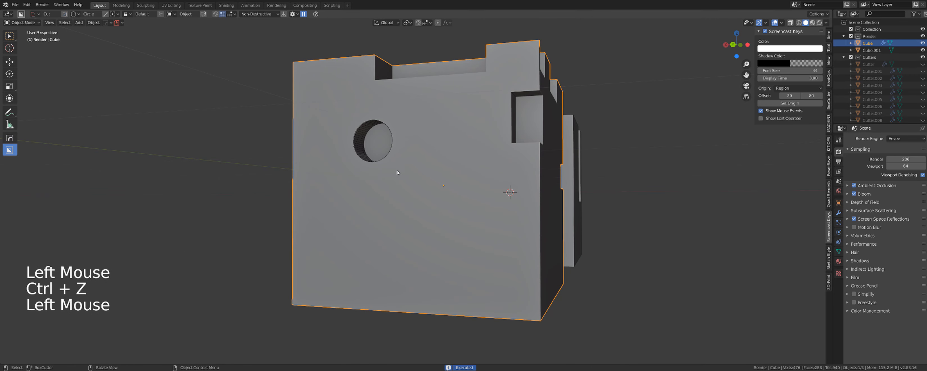
Repeat the last circular cut at five more spots across the same side face.
mouse_move(400, 168)
middle_down()
mouse_move(425, 170)
mouse_move(348, 159)
middle_up()
scroll(393, 160, up, 1)
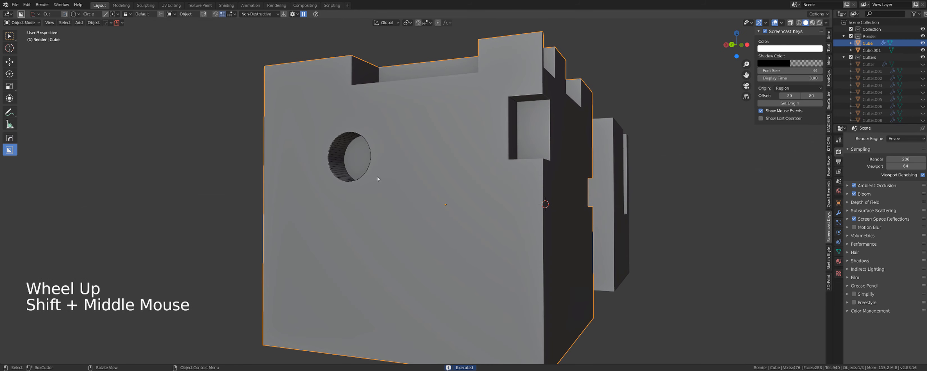
middle_drag(377, 179, 404, 179)
scroll(399, 178, down, 1)
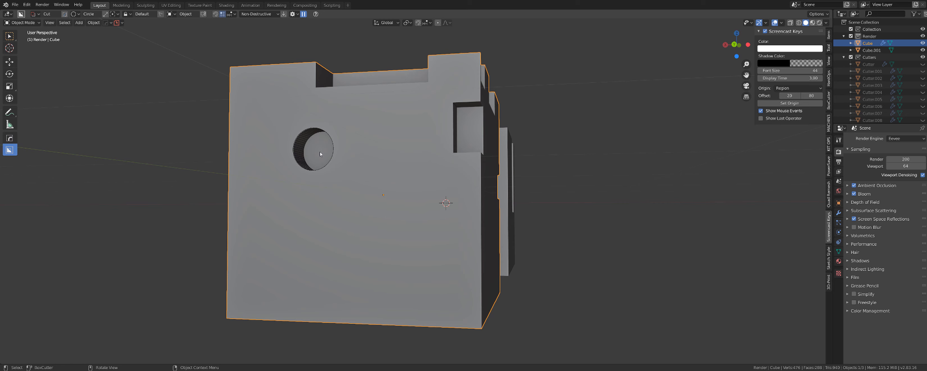
shift+middle_drag(376, 210, 384, 172)
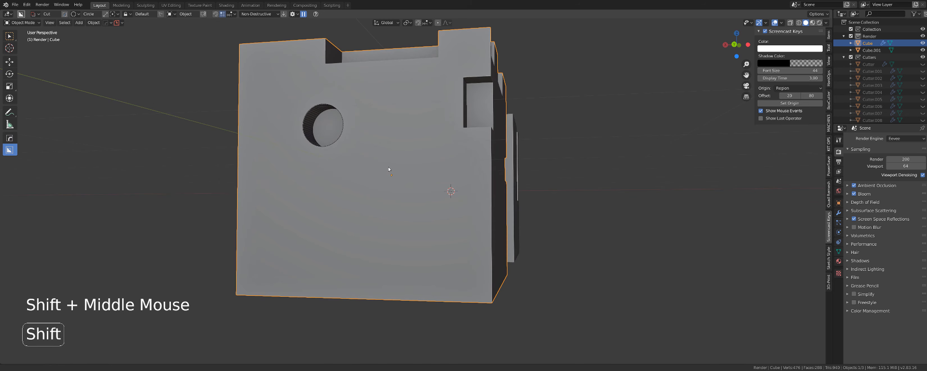
shift+middle_drag(392, 135, 387, 156)
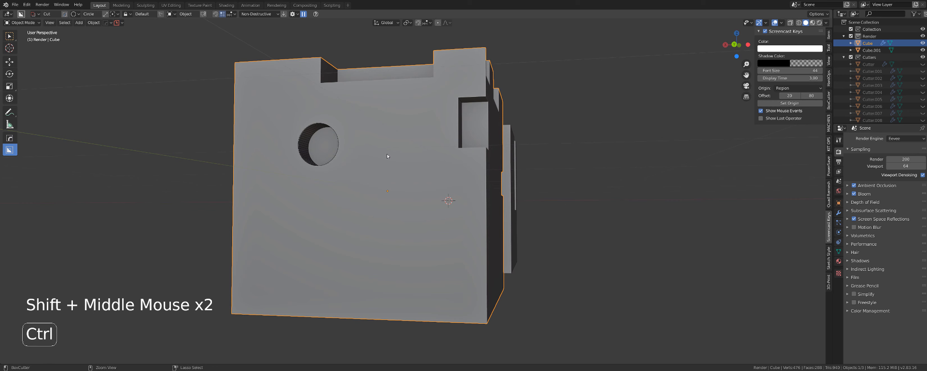
ctrl+click(387, 151)
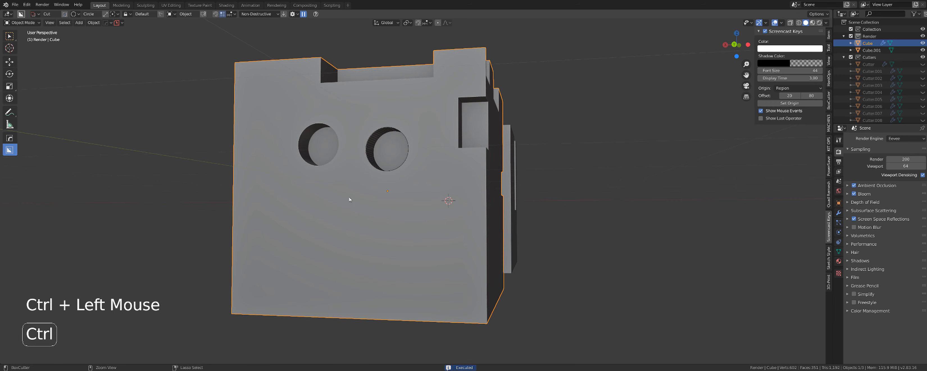
ctrl+click(306, 207)
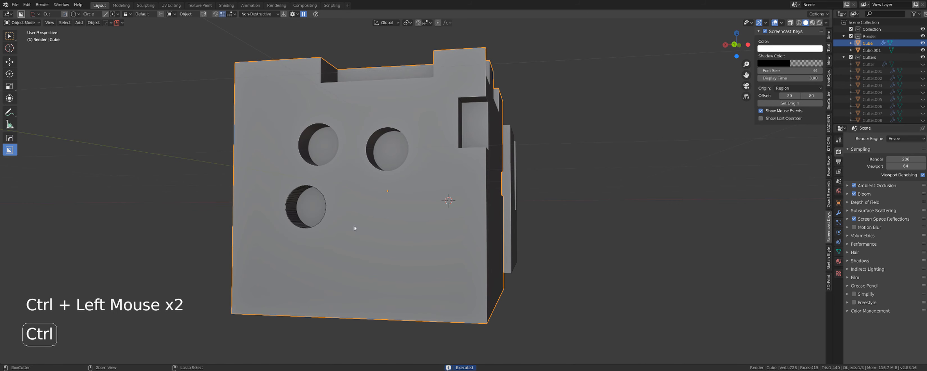
ctrl+click(355, 228)
ctrl+click(422, 245)
ctrl+click(421, 208)
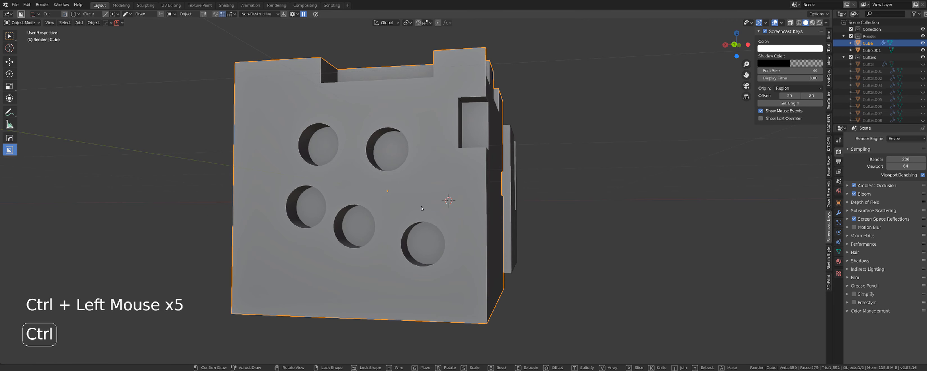
ctrl+click(449, 176)
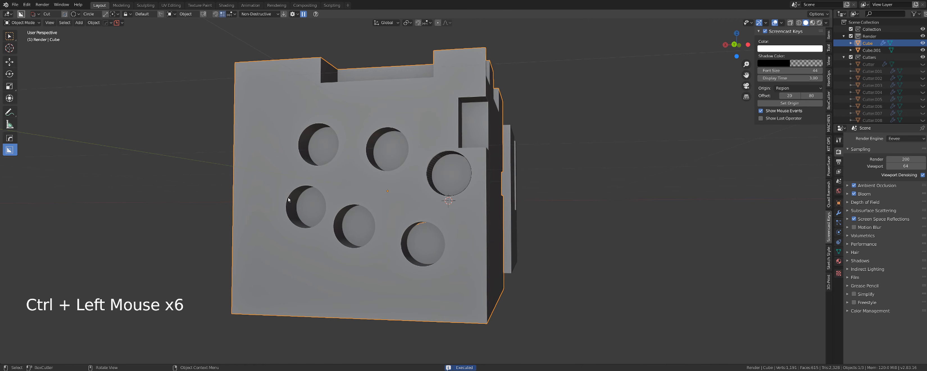
Repeat the circular cut on the adjacent side, inside the channel and on the cube's top face.
middle_drag(448, 176, 453, 155)
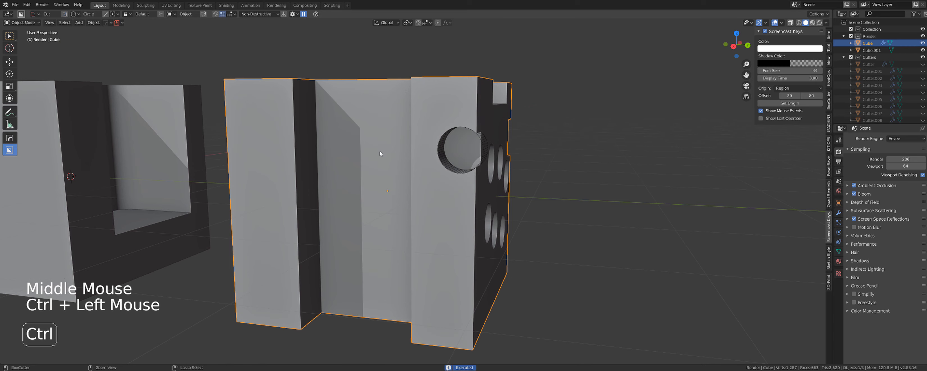
ctrl+click(359, 133)
middle_drag(393, 111, 682, 189)
ctrl+click(379, 135)
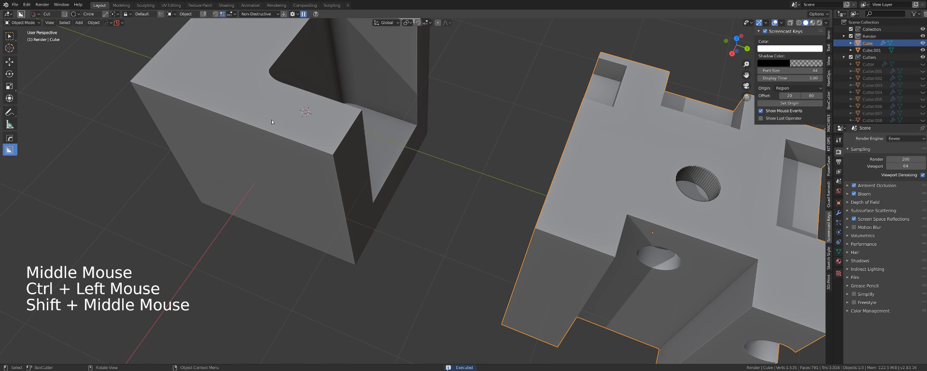
Select the other cut cube and repeat the last circular cut around its top face and once on its flat side face.
click(240, 93)
ctrl+click(240, 85)
shift+middle_drag(239, 85, 361, 162)
ctrl+click(374, 114)
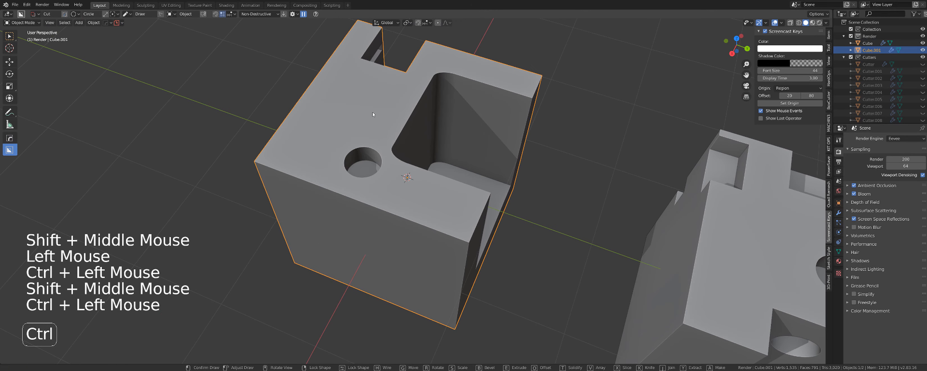
ctrl+click(325, 138)
middle_drag(325, 138, 372, 165)
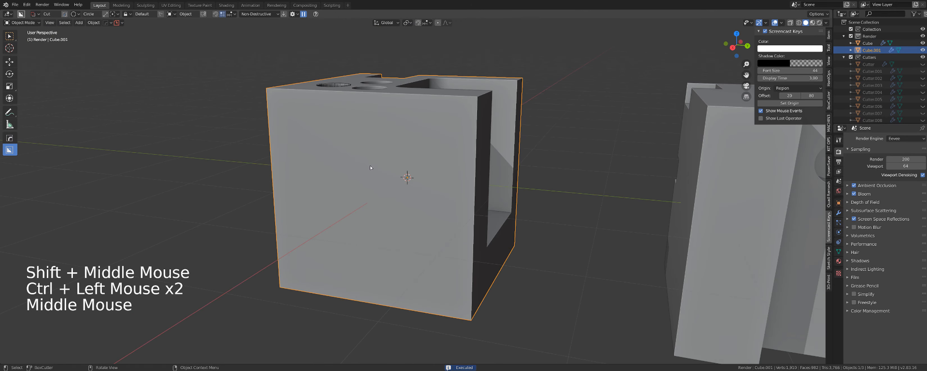
ctrl+click(374, 165)
Add a new cube, move it along the Y axis clear of the two cut cubes, and lengthen it into a block.
scroll(424, 198, down, 1)
scroll(424, 199, down, 3)
middle_drag(424, 198, 486, 188)
scroll(471, 214, up, 2)
shift+middle_drag(471, 214, 430, 169)
scroll(467, 180, down, 2)
scroll(427, 176, down, 3)
key(shift+a)
mouse_move(430, 169)
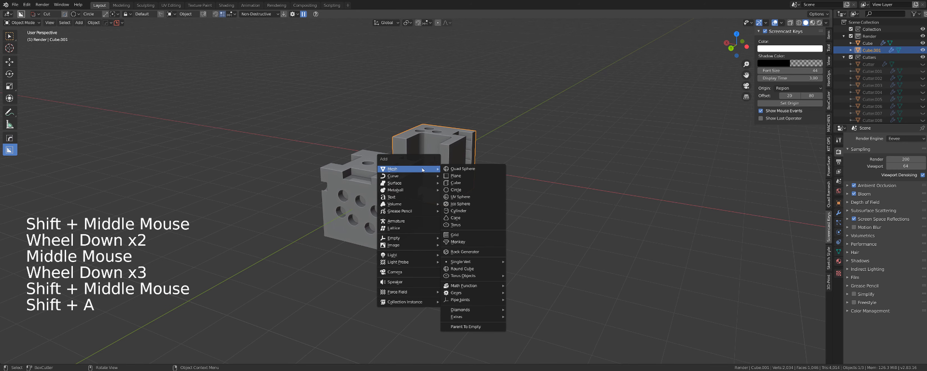
click(455, 183)
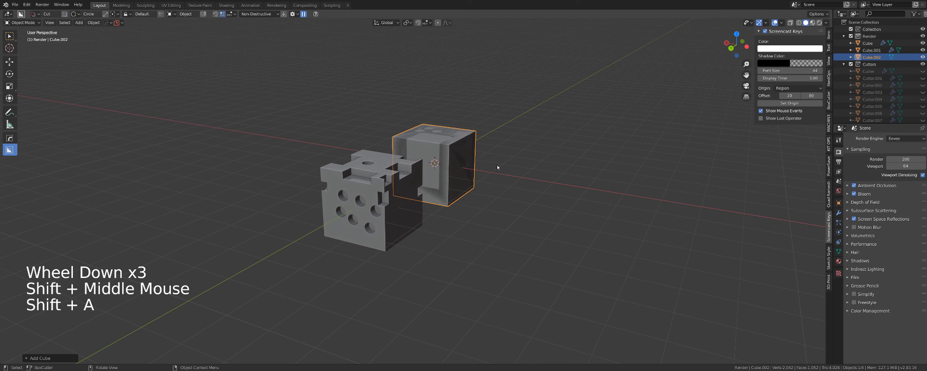
key(g)
click(357, 247)
Draw a box cutter across the block's upper long edge, extrude it downward, and array it along the edge with a count of 7.
shift+middle_drag(357, 247, 414, 192)
scroll(389, 205, down, 1)
scroll(362, 197, up, 2)
scroll(416, 198, up, 2)
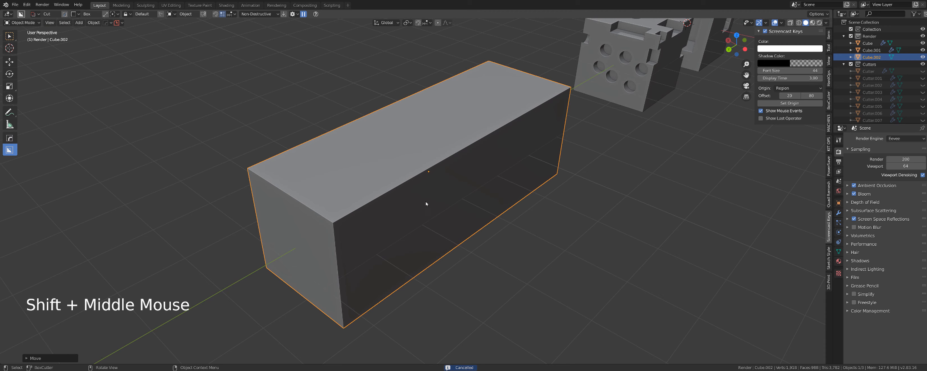
shift+middle_drag(426, 203, 424, 202)
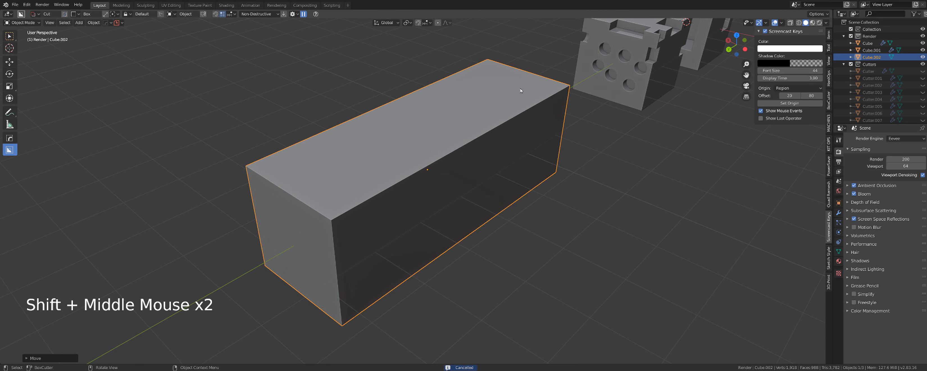
mouse_move(343, 184)
mouse_down()
mouse_move(397, 213)
mouse_move(424, 209)
mouse_up()
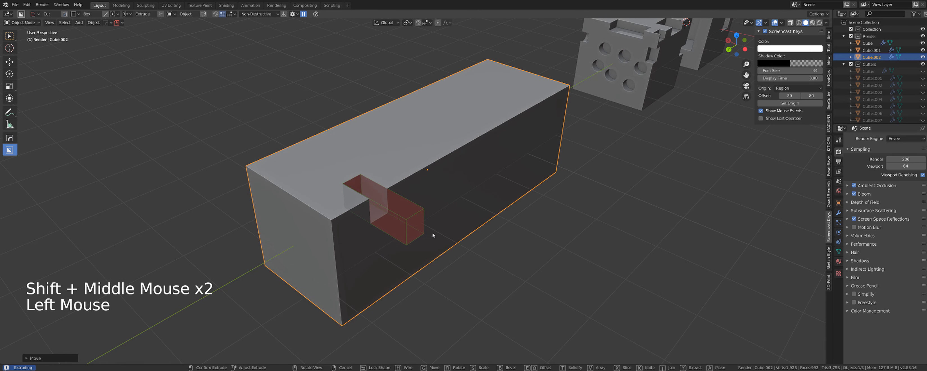
key(v)
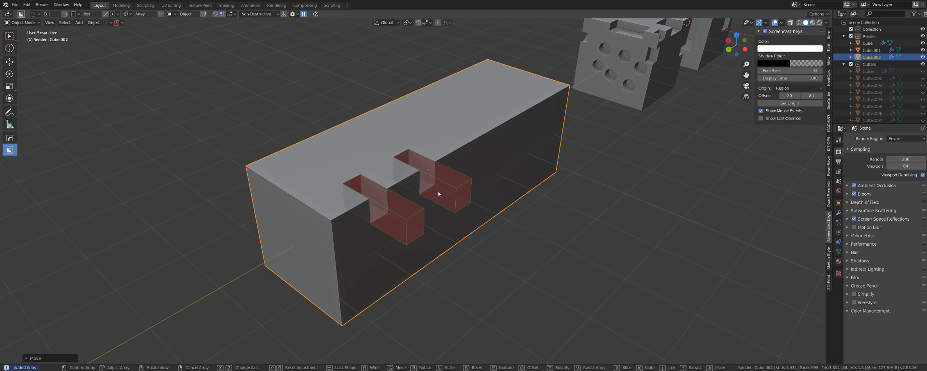
scroll(428, 194, up, 5)
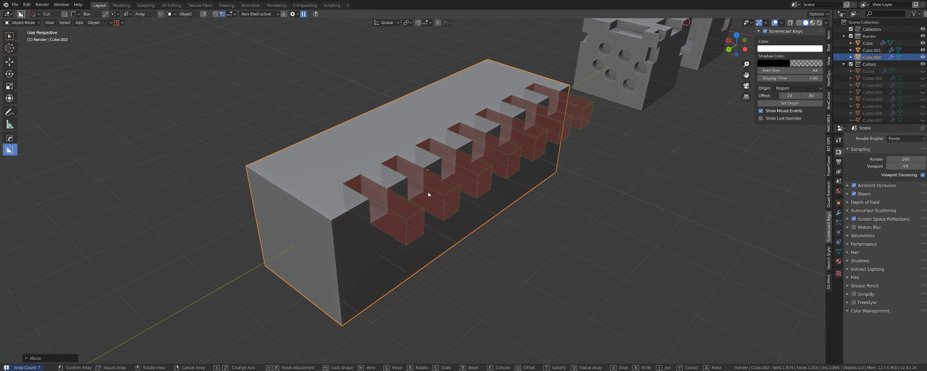
Scale and rotate the arrayed box cutters on the block, and confirm the row of notches.
key(s)
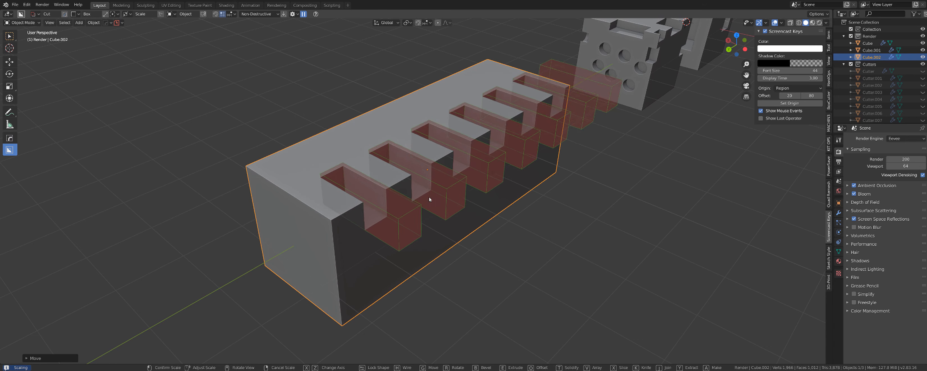
key(r)
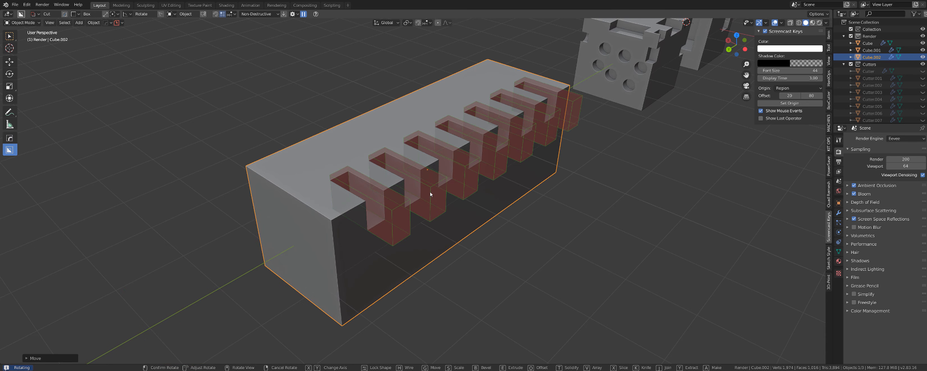
click(430, 194)
middle_drag(430, 195, 459, 183)
scroll(497, 159, down, 3)
scroll(497, 159, up, 2)
scroll(459, 183, down, 2)
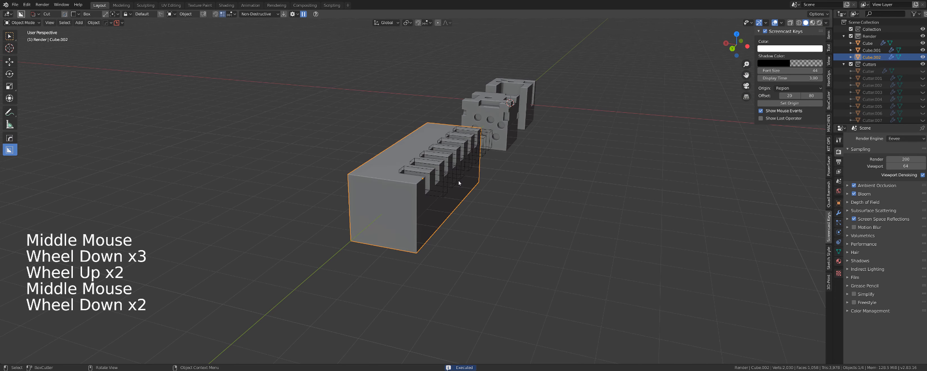
scroll(458, 183, up, 2)
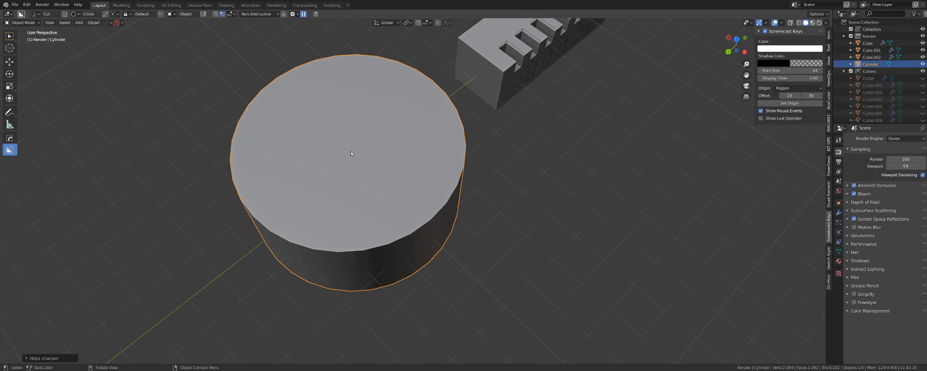
Try a radial array of three circular cutters spread around the centre of the cylinder's top face.
click(369, 162)
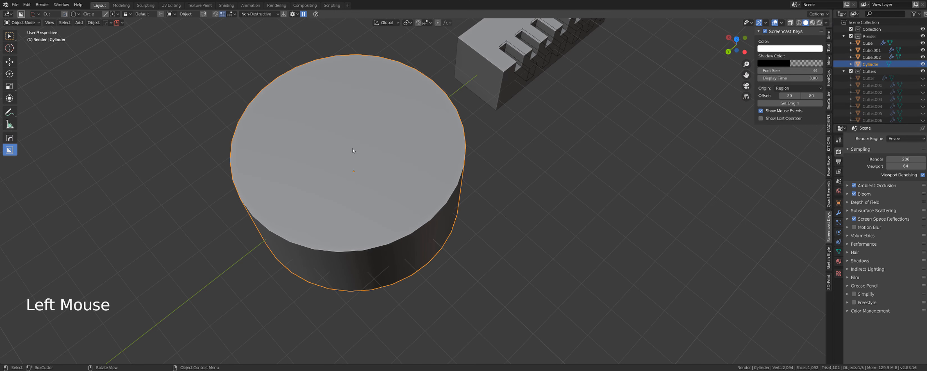
key(KP_5)
key(KP_5)
drag(355, 152, 372, 159)
key(v)
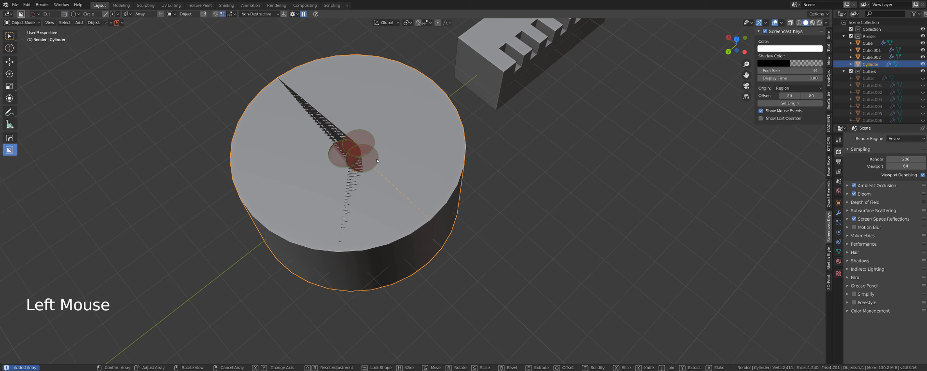
drag(418, 168, 577, 169)
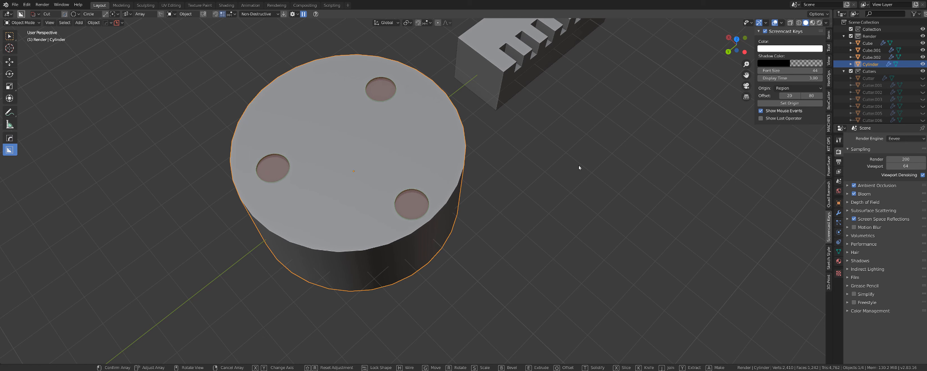
right_click(540, 177)
Turn on BoxCutter snapping and bring up its snapping options.
shift+middle_drag(375, 179, 384, 194)
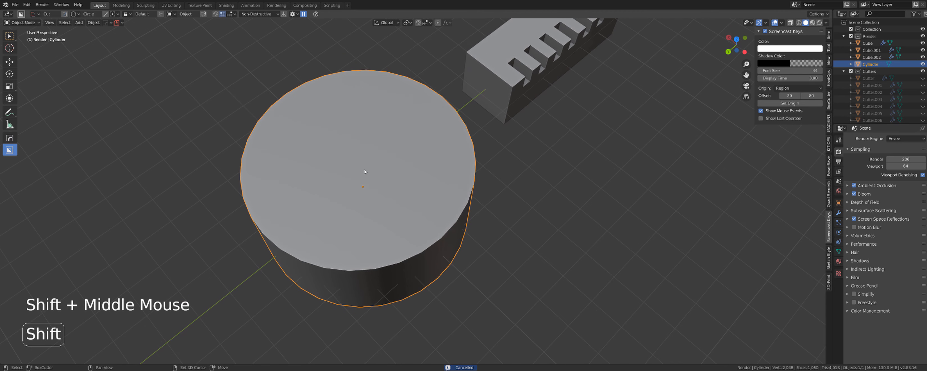
click(215, 15)
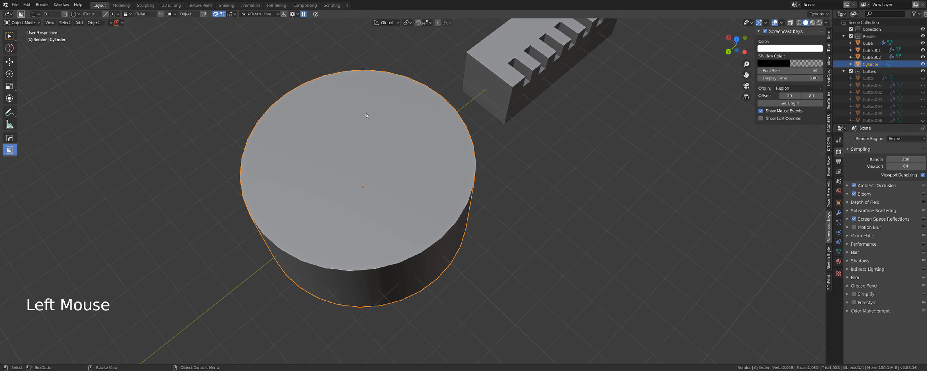
click(233, 14)
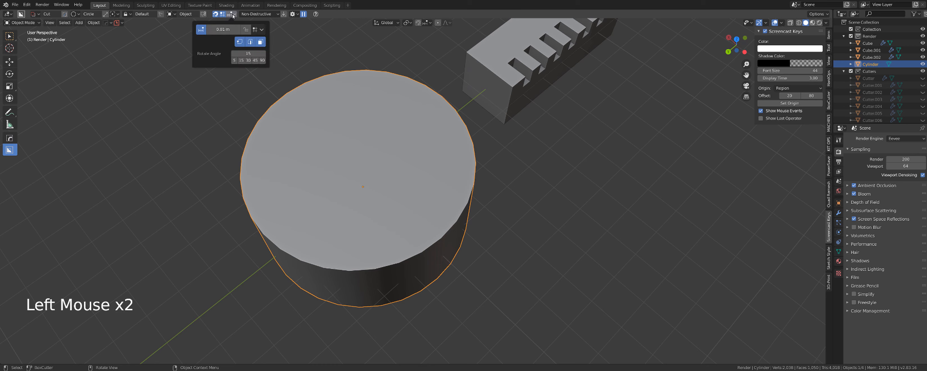
right_click(223, 15)
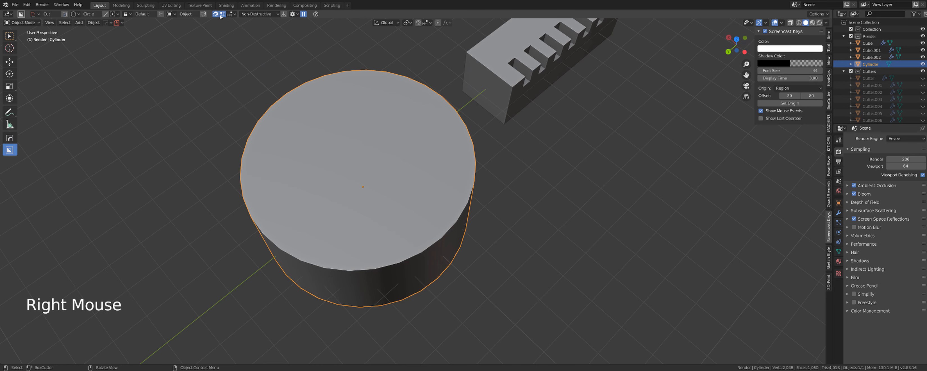
Examine the snap point offered on the cylinder's top face.
middle_drag(385, 153, 381, 141)
scroll(380, 141, up, 2)
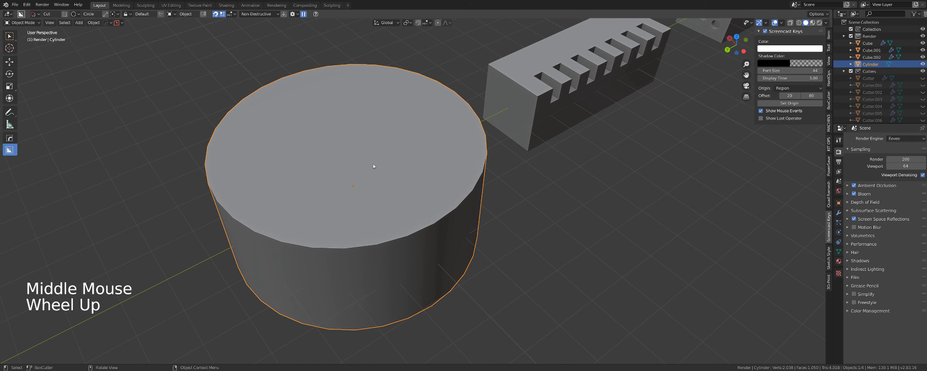
shift+middle_drag(375, 165, 377, 150)
scroll(399, 214, down, 1)
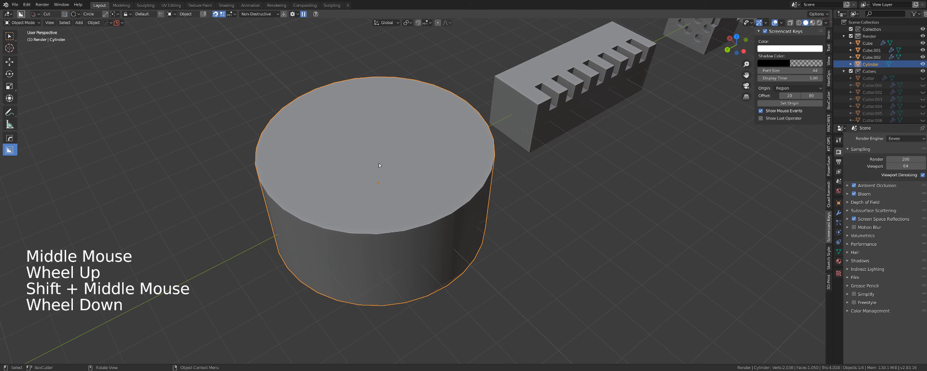
click(378, 187)
scroll(361, 158, up, 2)
scroll(395, 162, down, 1)
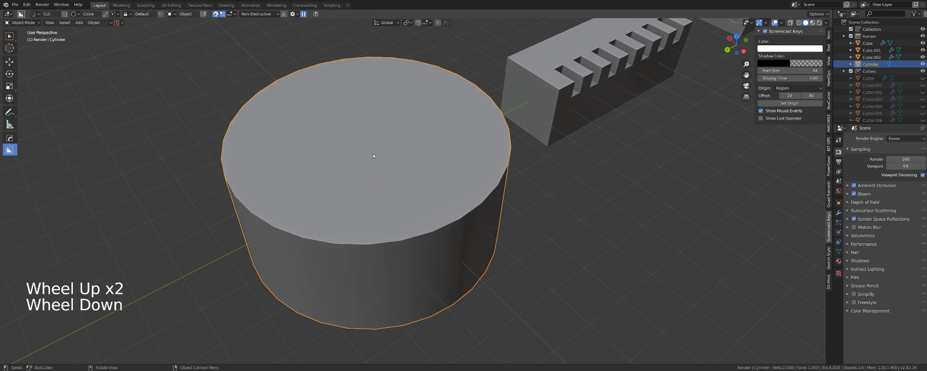
scroll(372, 156, down, 1)
scroll(374, 158, up, 1)
key(ctrl)
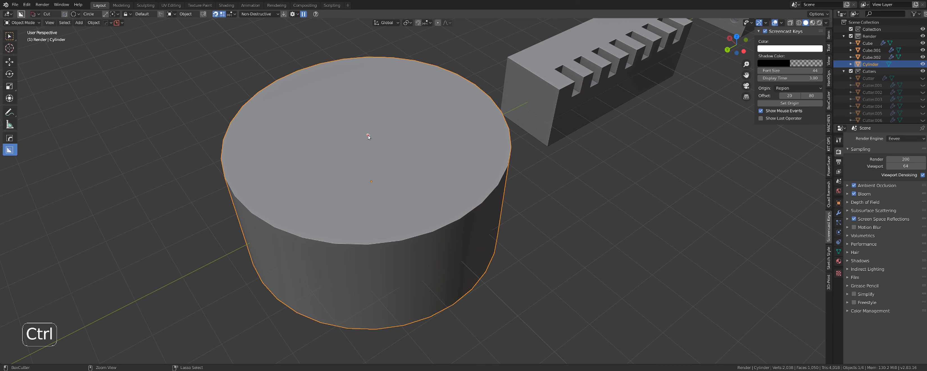
middle_click(383, 178)
scroll(383, 177, down, 2)
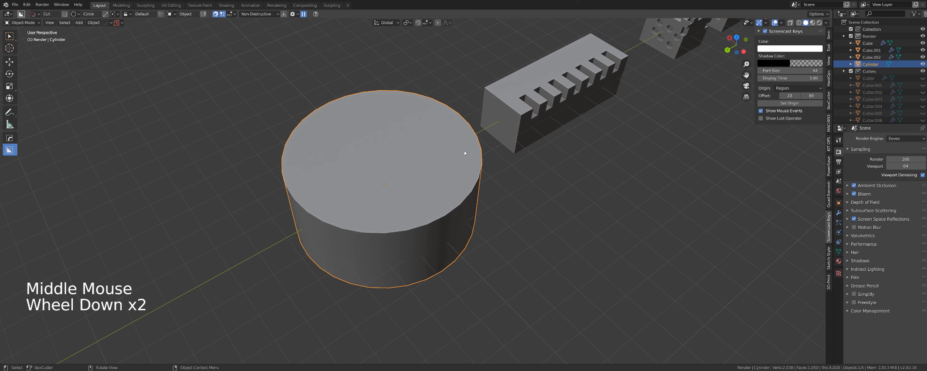
Select the notched block and reopen the BoxCutter snapping options for review.
shift+middle_drag(383, 177, 197, 260)
click(398, 134)
key(ctrl)
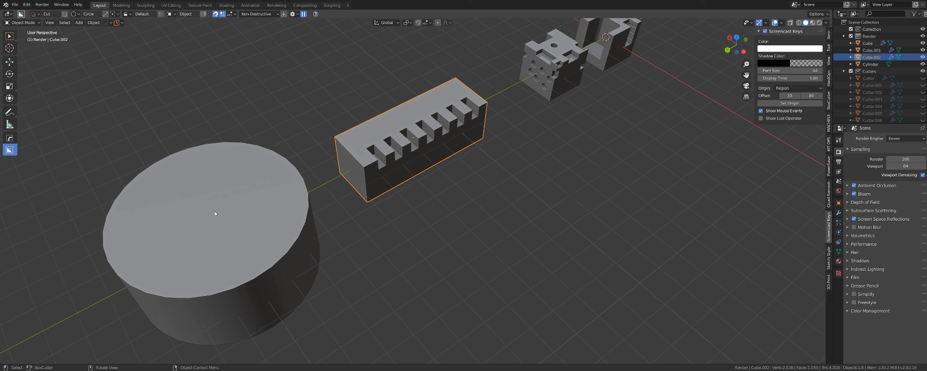
shift+middle_drag(215, 209, 408, 160)
scroll(334, 179, up, 2)
click(229, 18)
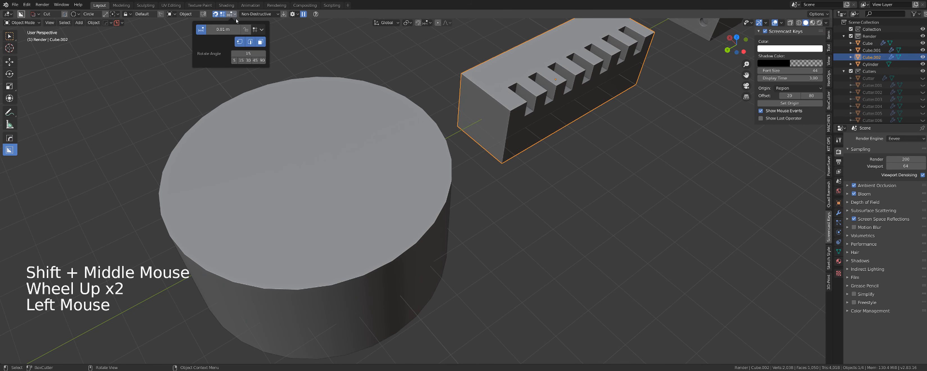
Reselect the cylinder and draw a small circular cutter from the snap point on its top face.
shift+middle_drag(321, 205, 377, 171)
click(376, 169)
scroll(376, 169, down, 1)
shift+scroll(377, 172, up, 1)
scroll(372, 170, up, 2)
scroll(366, 174, down, 2)
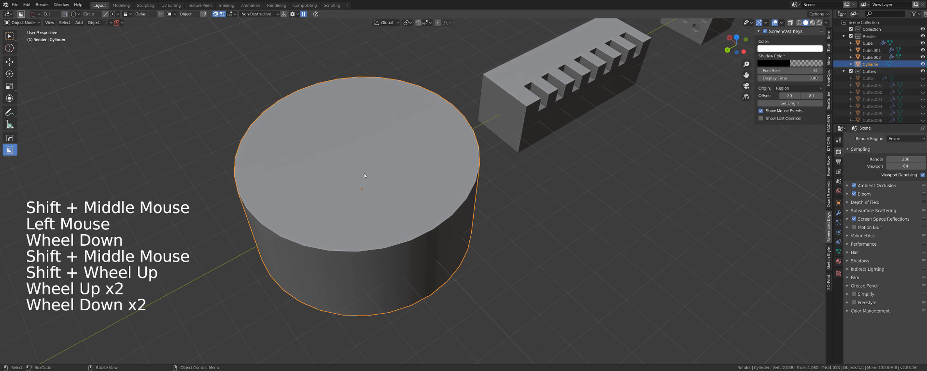
scroll(364, 176, up, 1)
key(ctrl)
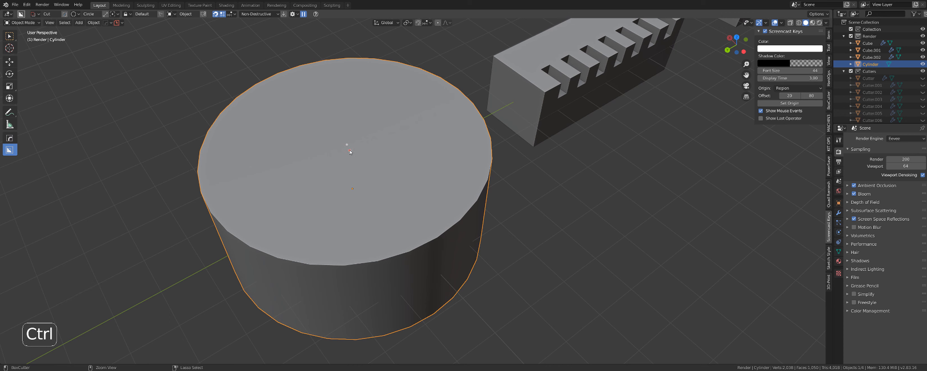
mouse_move(347, 145)
ctrl+mouse_down()
mouse_move(380, 168)
mouse_move(363, 155)
ctrl+mouse_up()
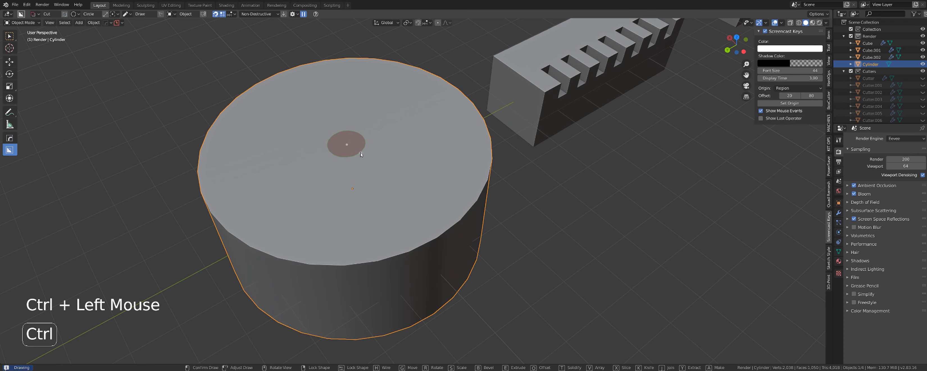
Turn the circular cutter into a radial array of nine on the cylinder's top face and extrude it inward as shallow holes.
key(v)
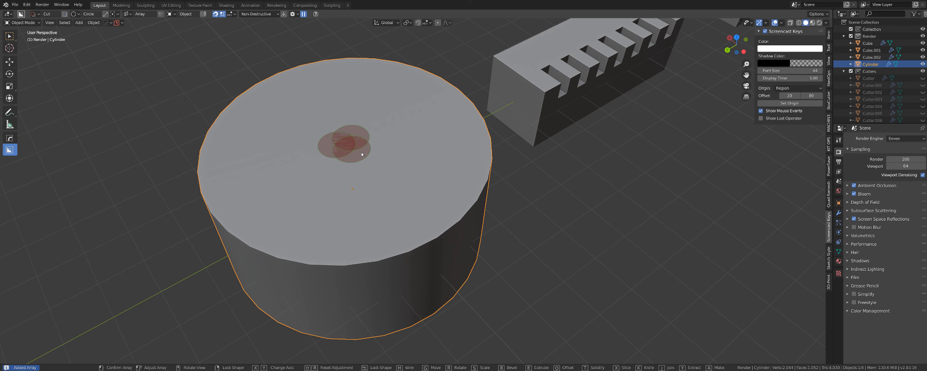
click(363, 154)
key(v)
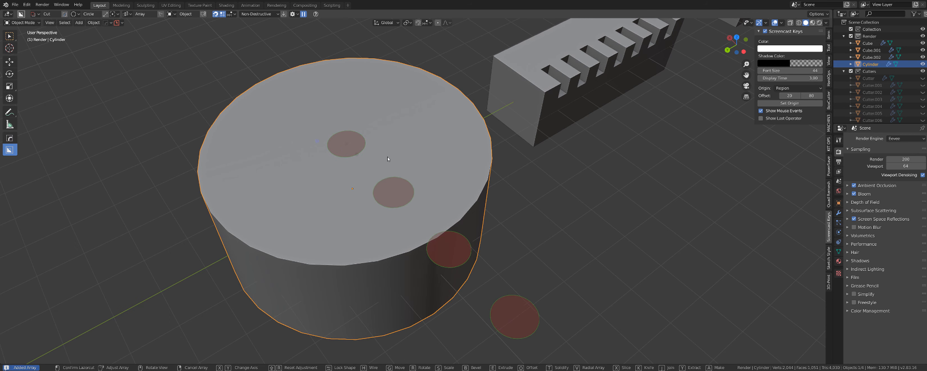
key(v)
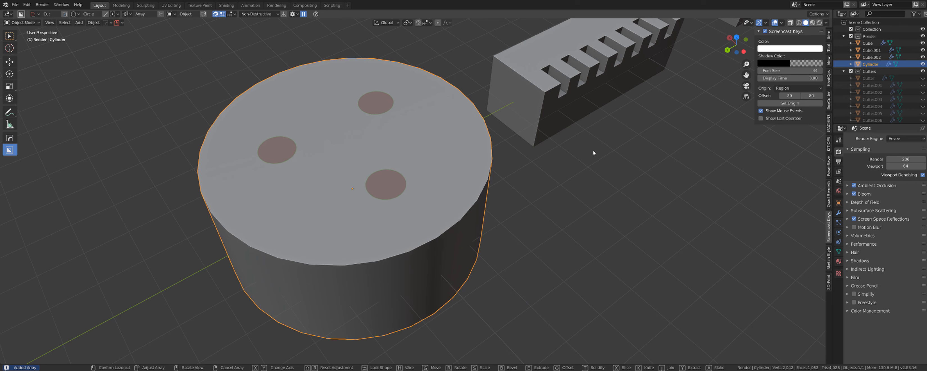
scroll(707, 150, up, 5)
scroll(708, 151, up, 1)
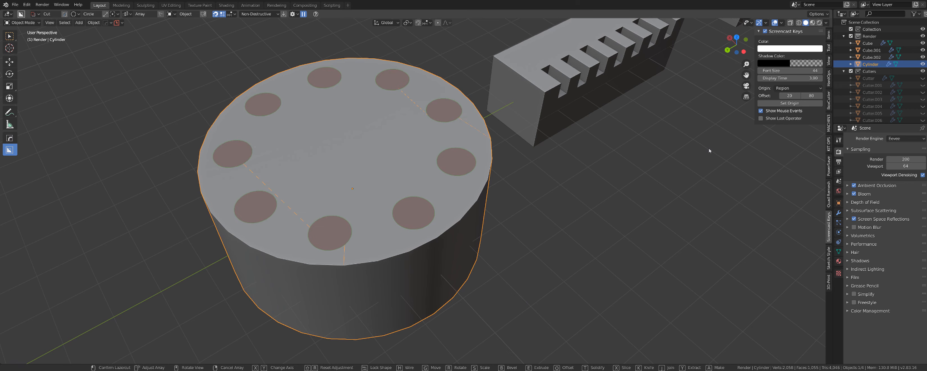
click(707, 158)
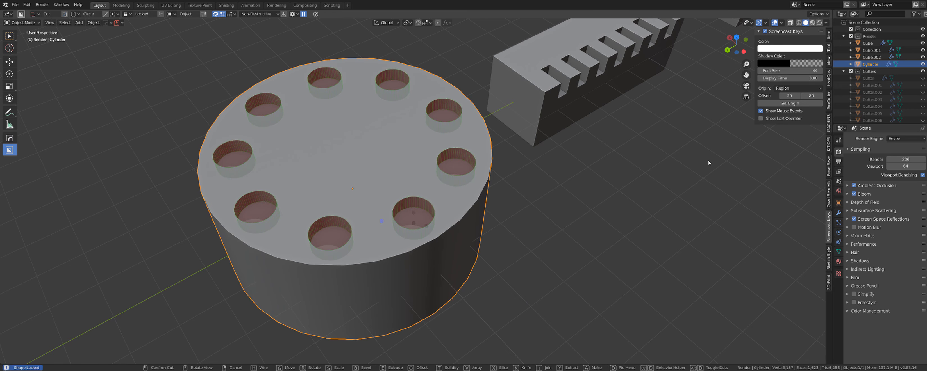
middle_drag(709, 162, 511, 170)
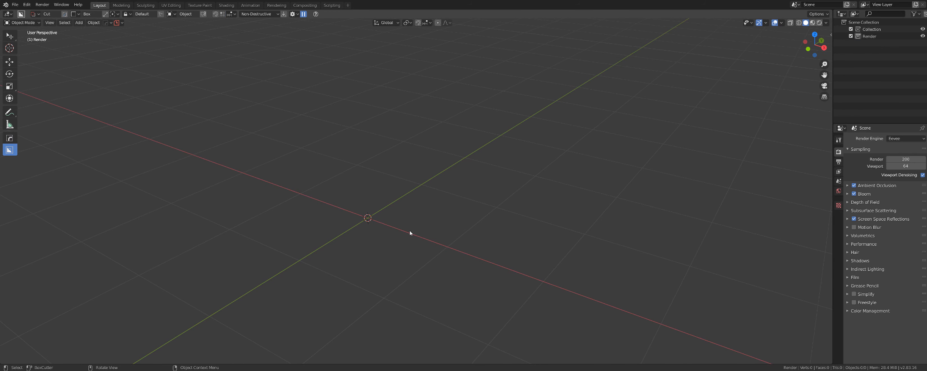
Add a cube mesh to the empty scene and frame it with its top face in view.
middle_drag(410, 233, 397, 235)
key(shift+a)
mouse_move(396, 229)
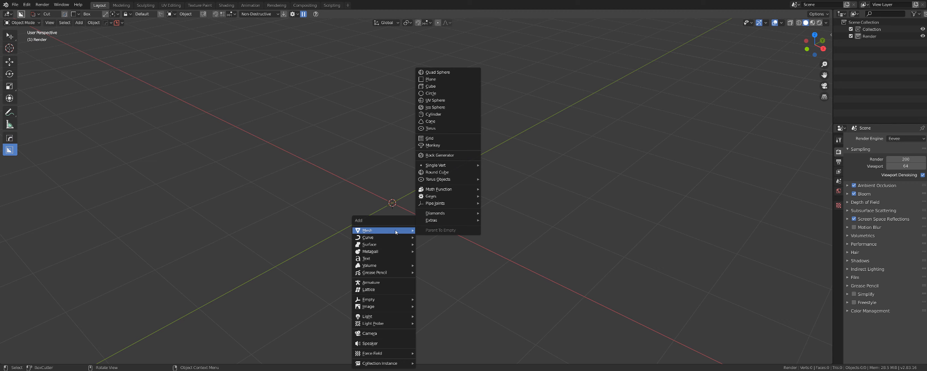
click(450, 90)
mouse_move(416, 166)
middle_down()
mouse_move(442, 192)
mouse_move(433, 196)
mouse_move(432, 172)
middle_up()
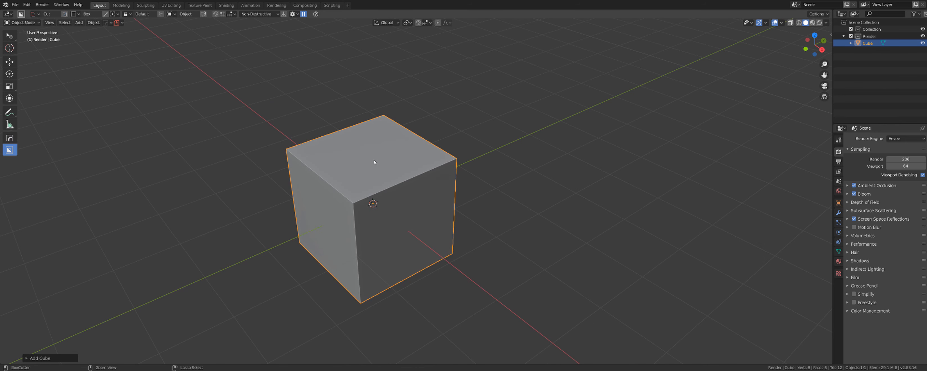
ctrl+middle_drag(374, 163, 291, 85)
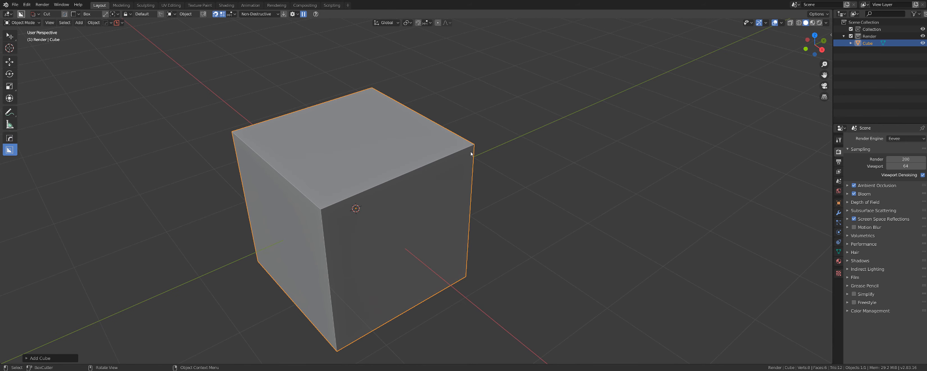
shift+middle_drag(471, 154, 513, 158)
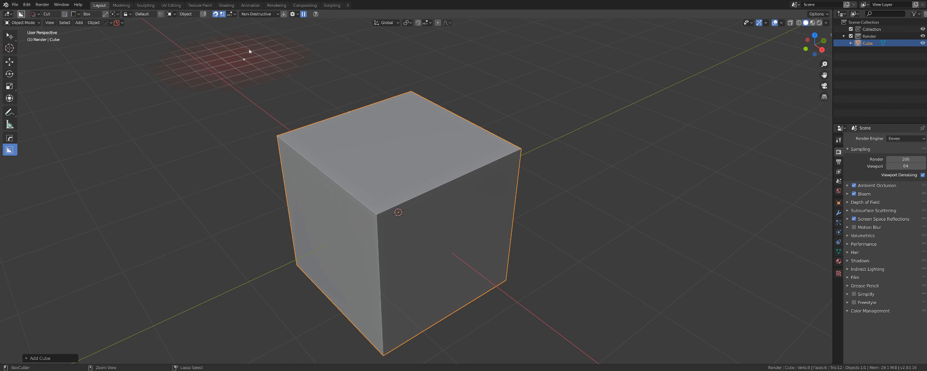
Open the BoxCutter snapping options and cut two shallow rectangular pockets into the cube's top face near its far corner.
click(235, 14)
click(261, 31)
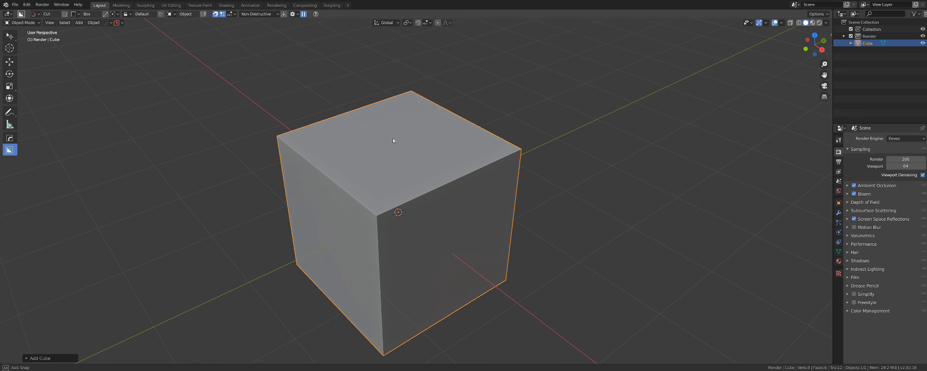
scroll(390, 141, up, 3)
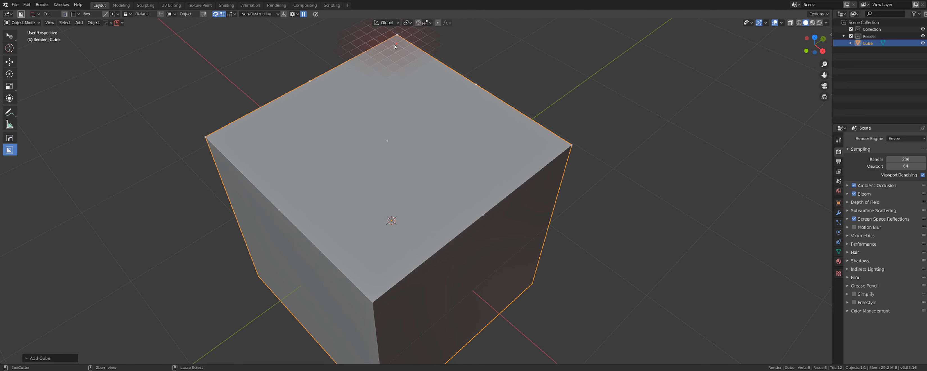
drag(396, 44, 405, 87)
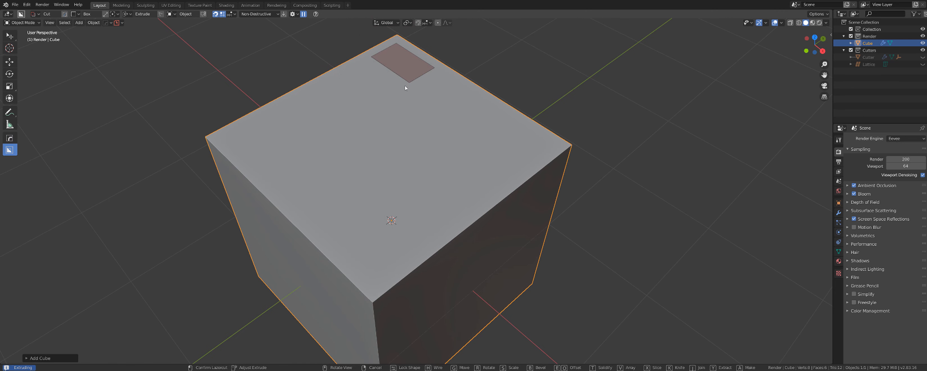
click(405, 88)
drag(365, 64, 383, 98)
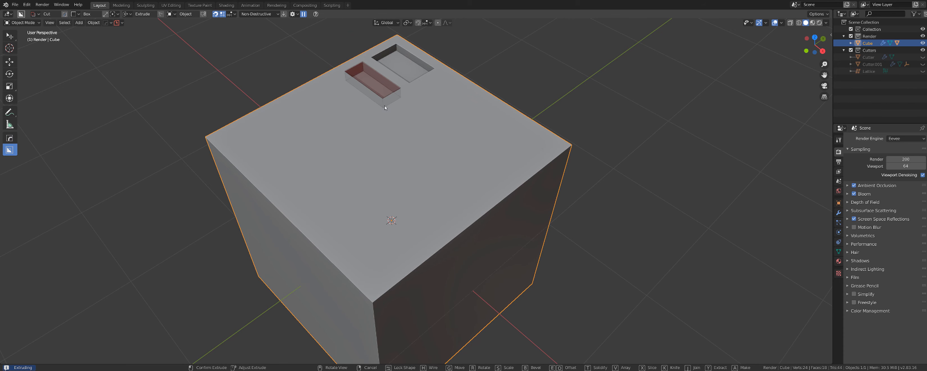
click(385, 108)
Switch the BoxCutter shape to Ngon.
scroll(387, 115, down, 2)
middle_drag(400, 163, 405, 172)
key(d)
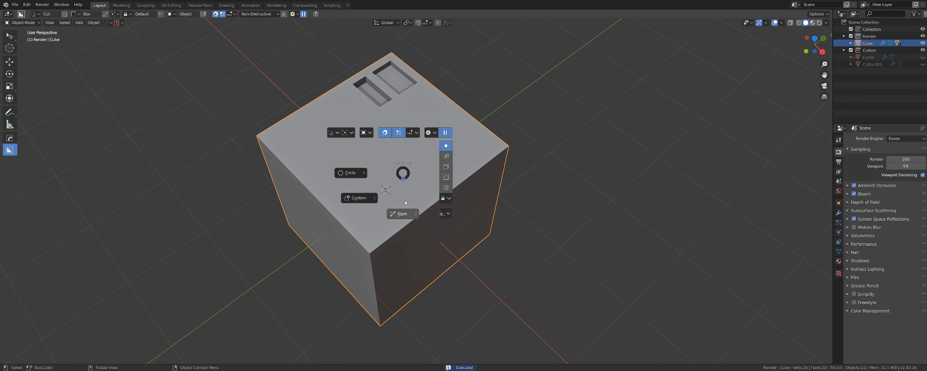
click(407, 212)
scroll(392, 172, up, 2)
scroll(383, 155, down, 1)
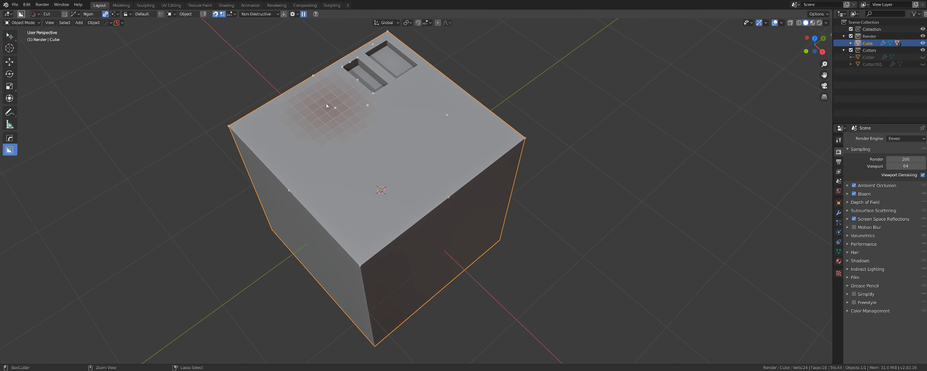
Draw a jagged Ngon edge with snapped points across the cube's top face, running past its near edge.
click(322, 97)
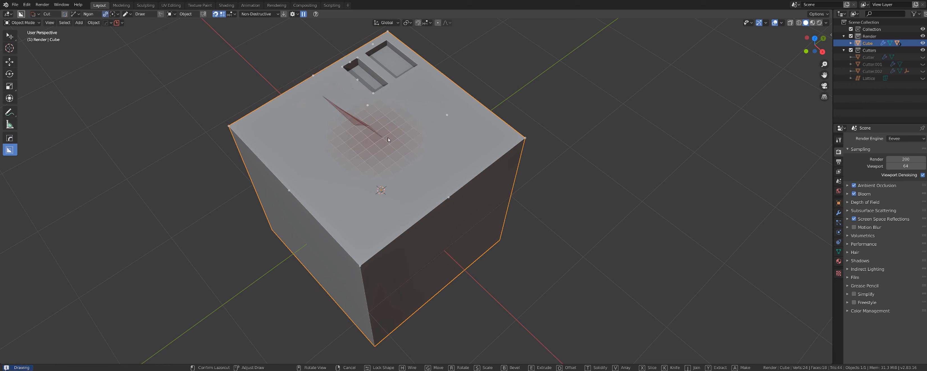
click(387, 138)
click(379, 174)
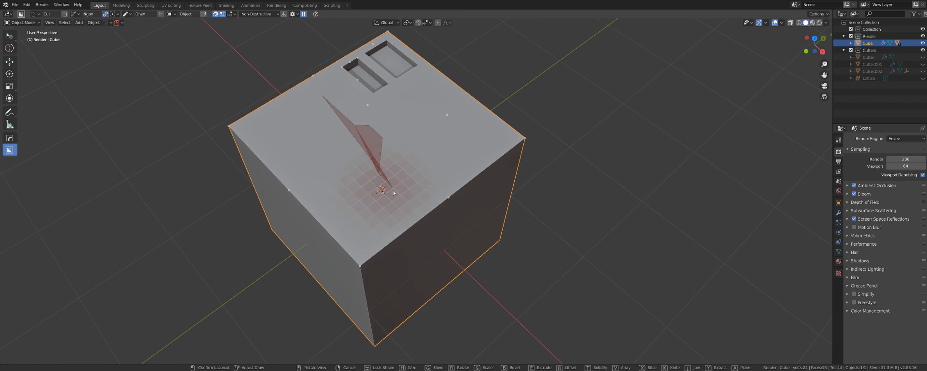
click(398, 195)
click(417, 196)
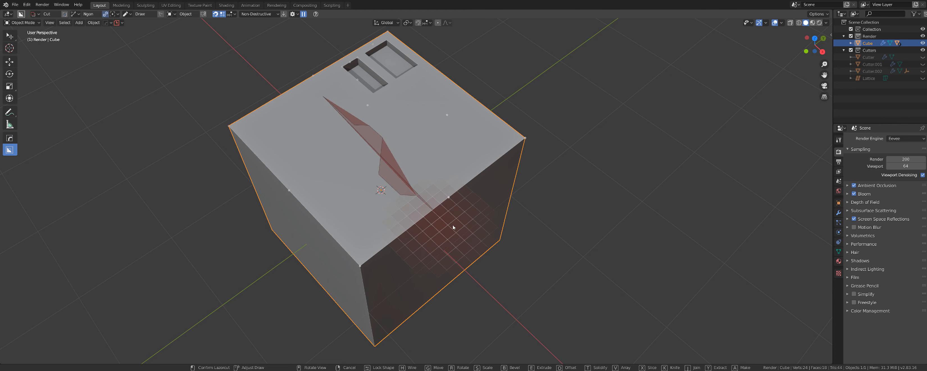
click(450, 225)
Carry the Ngon outline around the outside of the pocketed half and cut that area down to a lower level.
click(605, 166)
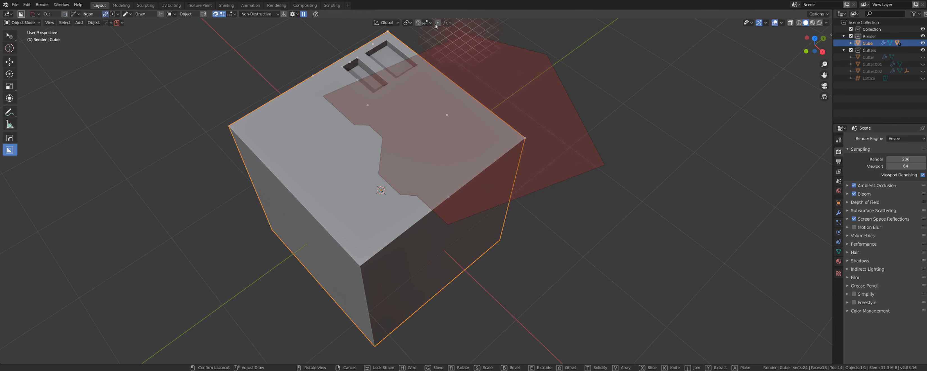
click(548, 54)
shift+middle_drag(406, 57, 427, 132)
click(406, 75)
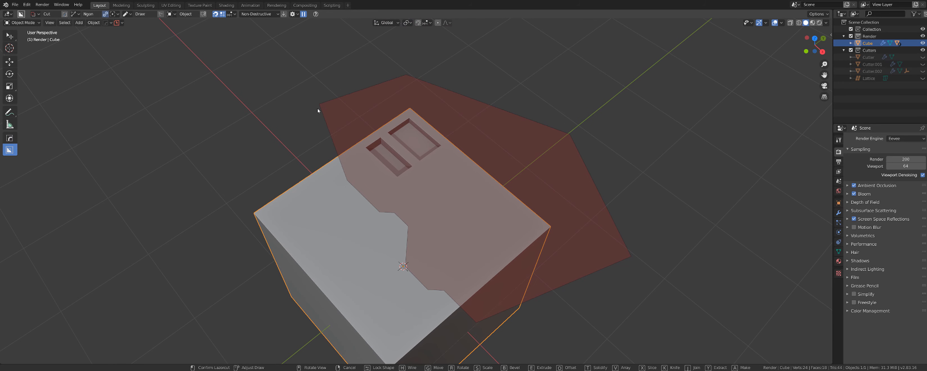
double_click(288, 122)
click(284, 131)
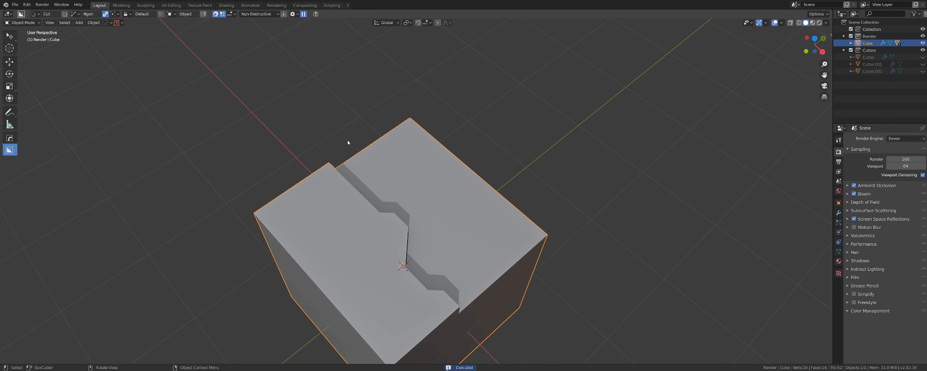
Examine the jagged stepped cut in perspective and orthographic projection, from the front and from angled views.
middle_drag(348, 141, 290, 120)
scroll(290, 120, up, 2)
key(KP_5)
key(KP_5)
key(KP_5)
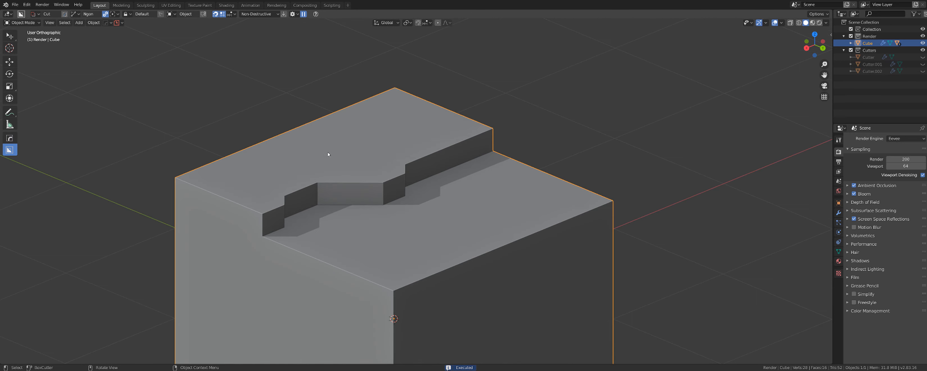
scroll(328, 154, down, 4)
middle_drag(328, 155, 414, 117)
scroll(412, 144, down, 2)
key(grave)
click(333, 162)
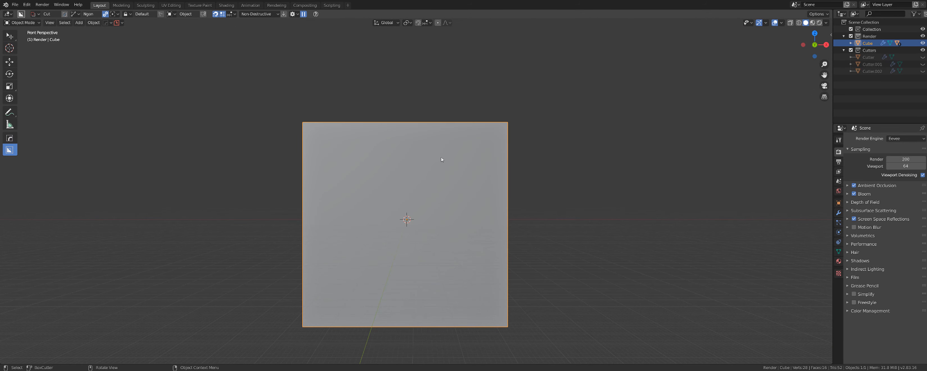
middle_drag(442, 159, 420, 143)
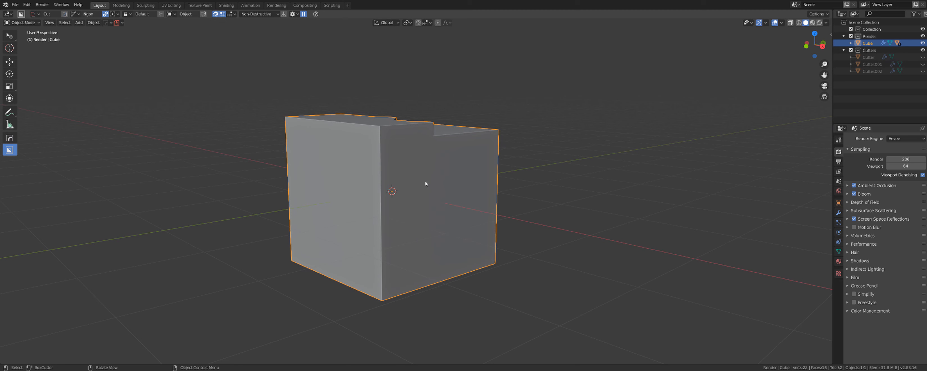
Bring up BoxCutter's Object, View and World alignment options for review.
key(d)
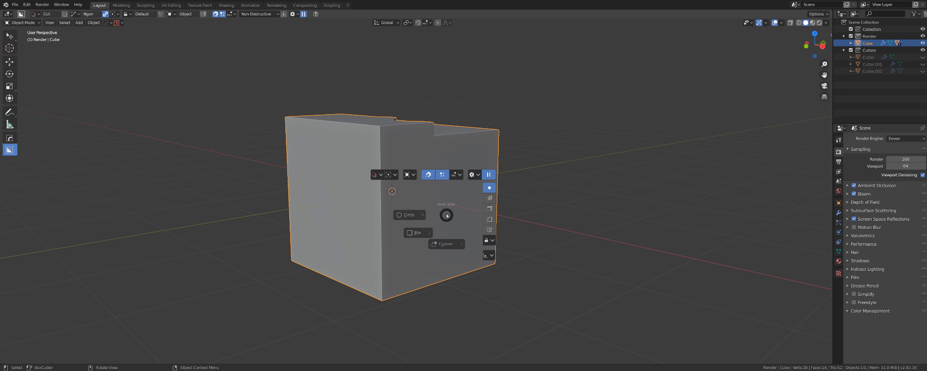
key(shift+v)
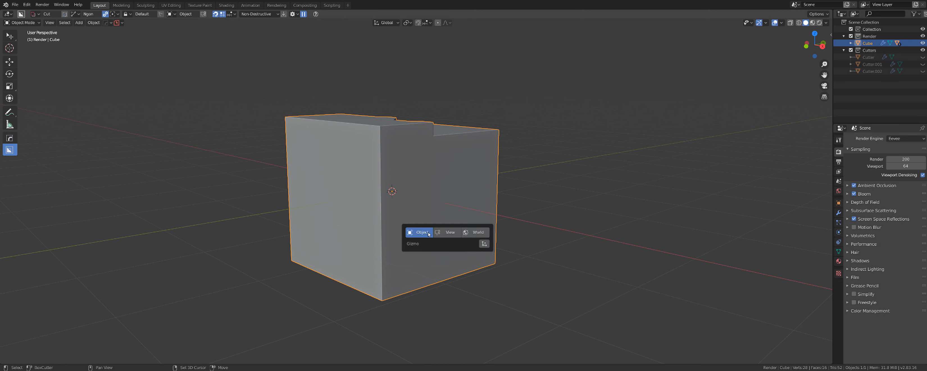
mouse_move(423, 234)
middle_down()
mouse_move(407, 178)
mouse_move(416, 193)
mouse_move(369, 150)
middle_up()
Switch BoxCutter to the Box shape and cut a rectangular notch into the cube's side face, extending past its vertical edge.
key(d)
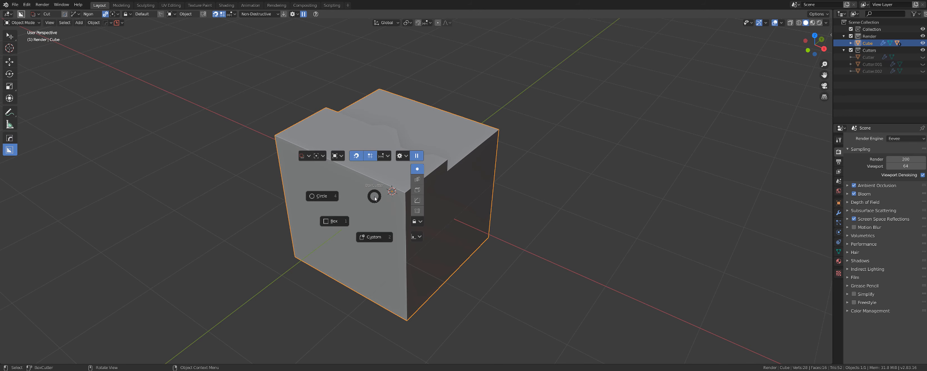
click(335, 221)
middle_drag(352, 214, 347, 174)
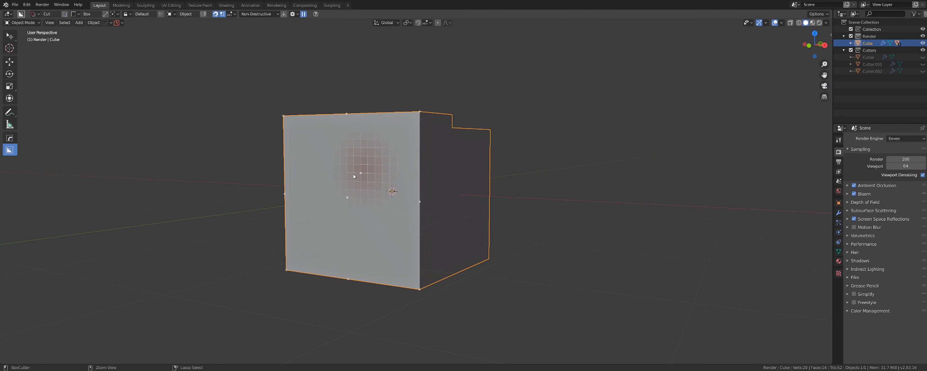
mouse_move(334, 164)
mouse_down()
mouse_move(356, 194)
mouse_move(439, 233)
mouse_up()
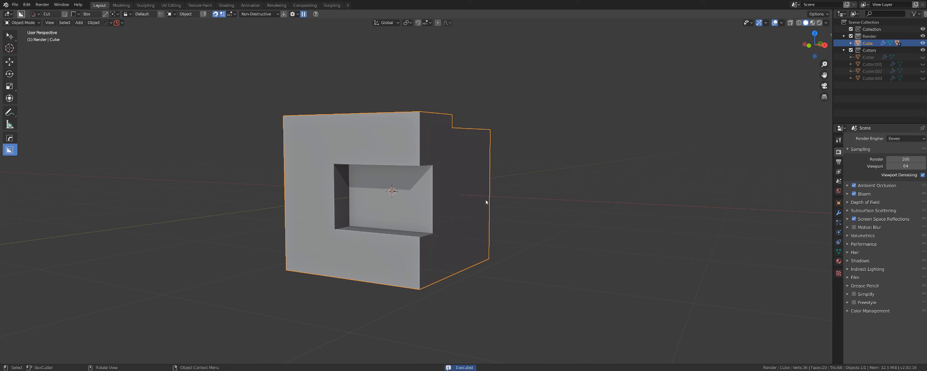
From the right orthographic view, cut a rectangular notch from the middle of the side face out past its far vertical edge.
key(KP_3)
scroll(491, 190, up, 3)
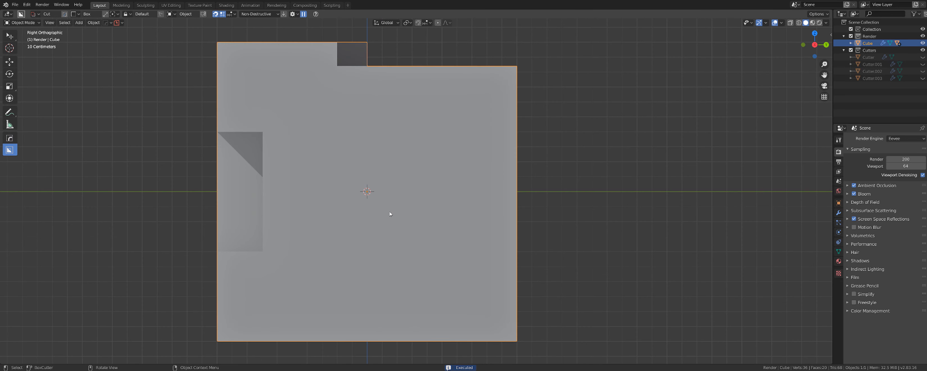
key(ctrl)
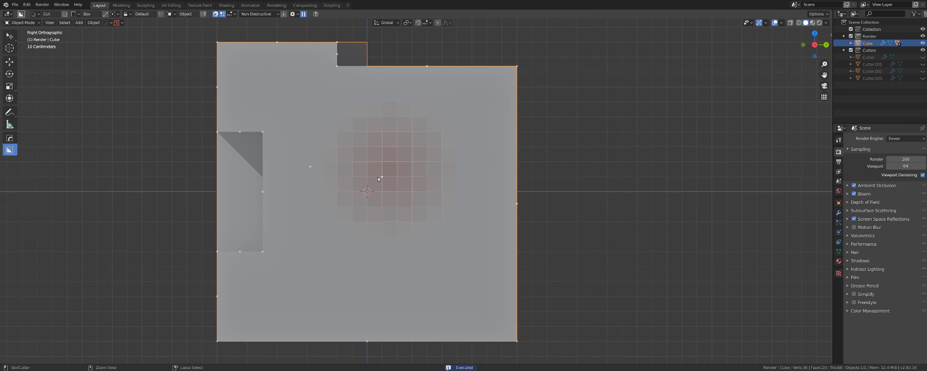
mouse_move(323, 148)
ctrl+mouse_down()
mouse_move(413, 207)
mouse_move(569, 254)
ctrl+mouse_up()
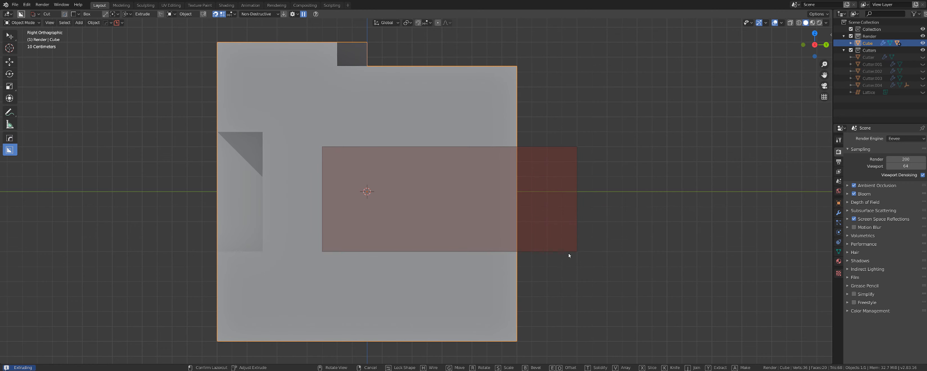
middle_drag(569, 255, 538, 267)
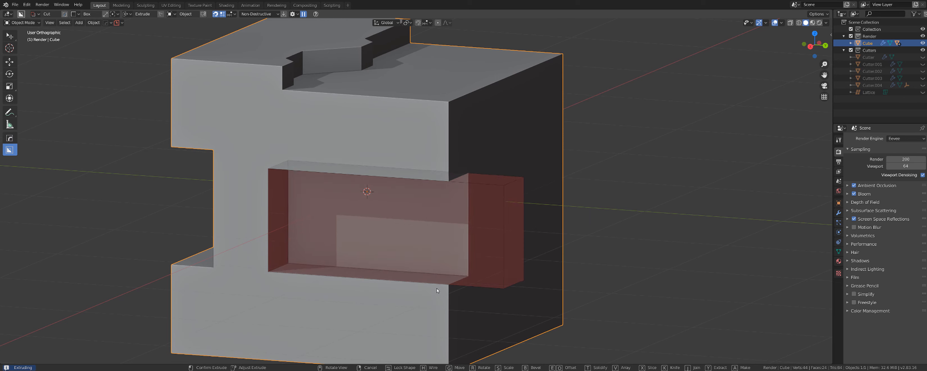
click(436, 277)
scroll(428, 259, down, 3)
middle_drag(428, 260, 486, 212)
key(KP_5)
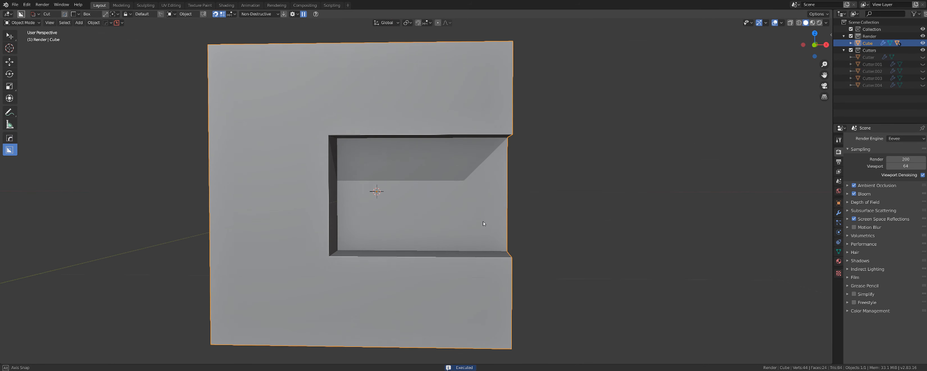
Switch BoxCutter's alignment to View and return it to Object.
scroll(428, 216, down, 3)
mouse_move(428, 215)
middle_down()
mouse_move(448, 217)
mouse_move(443, 211)
middle_up()
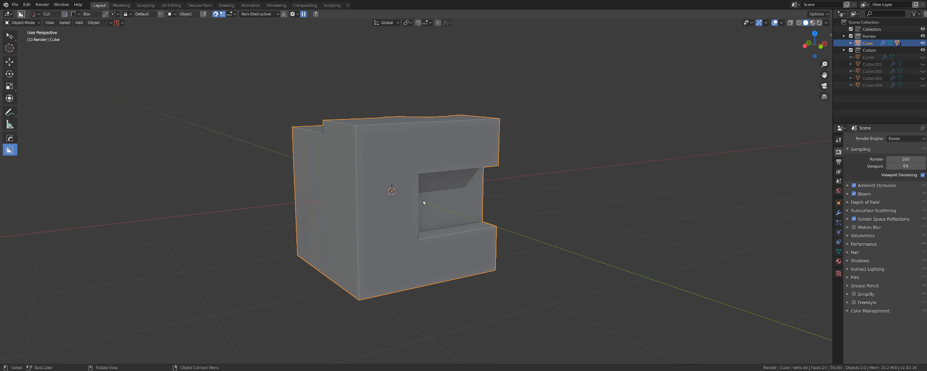
middle_drag(423, 184, 448, 187)
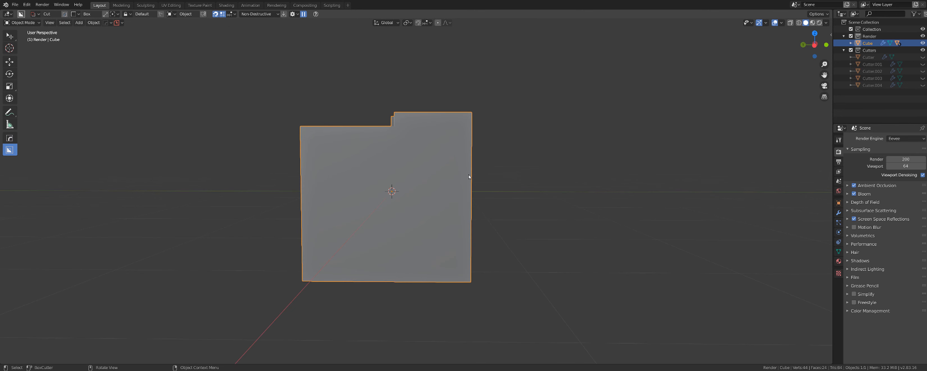
key(alt+v)
click(494, 167)
key(alt+v)
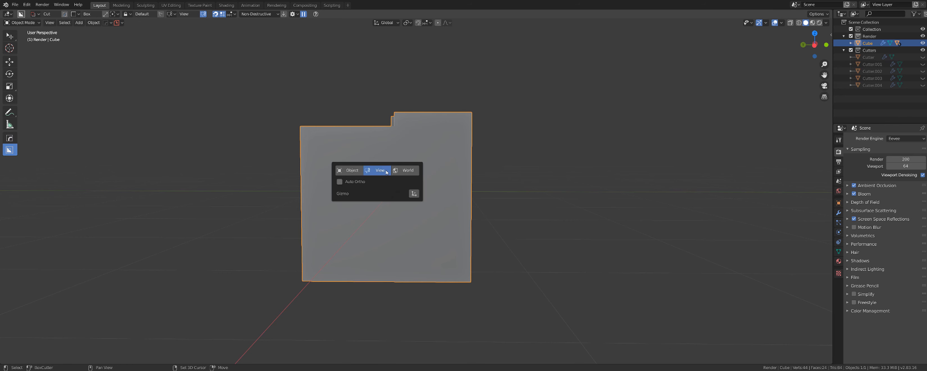
click(349, 170)
Add a loop cut to the flat slab, slid close to its edge facing the notched cube.
middle_drag(614, 178, 416, 179)
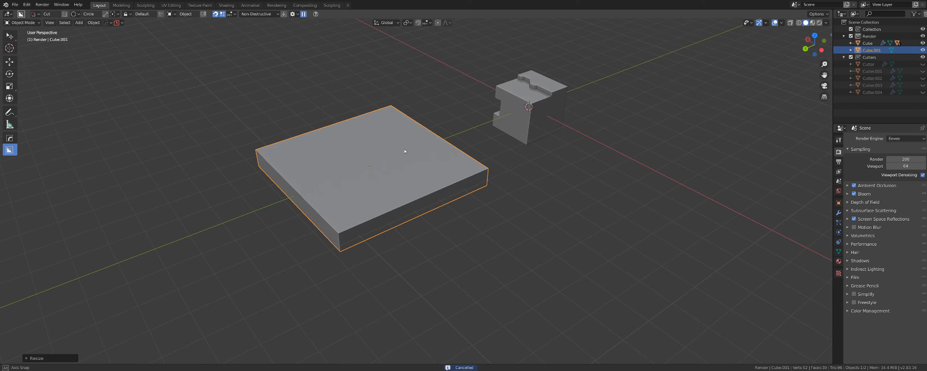
mouse_move(404, 151)
middle_down()
mouse_move(439, 161)
mouse_move(392, 163)
mouse_move(393, 155)
middle_up()
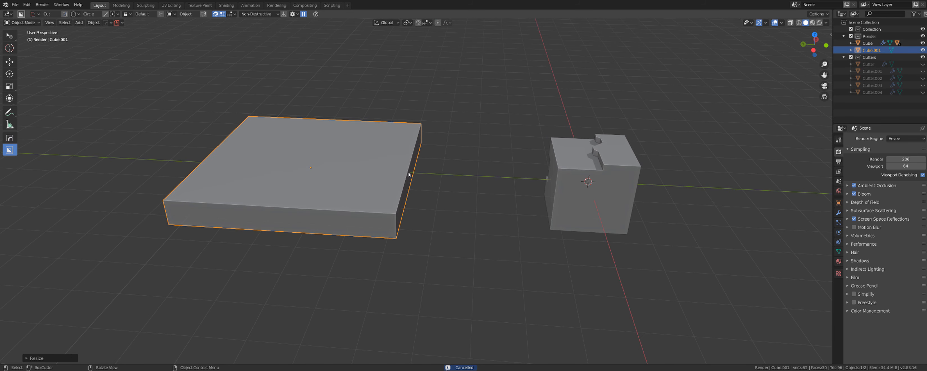
middle_drag(408, 175, 428, 190)
key(Tab)
click(407, 186)
key(2)
key(ctrl+r)
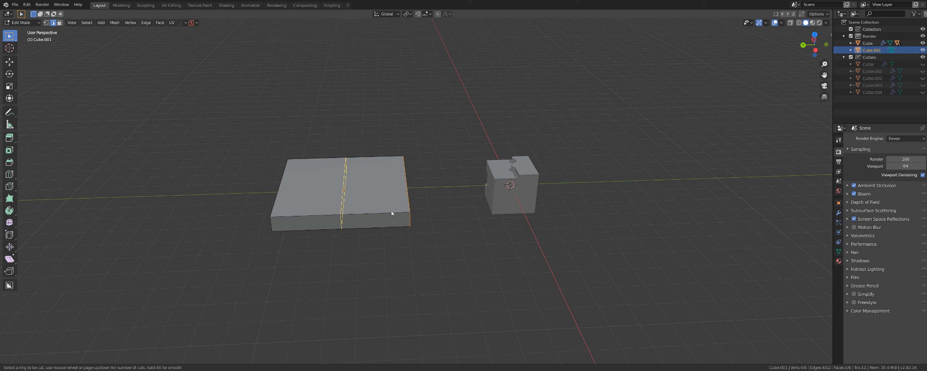
click(390, 216)
click(440, 215)
Extrude the narrow top face beside the loop cut upward into a tall wall, forming an L-shaped block.
key(Tab)
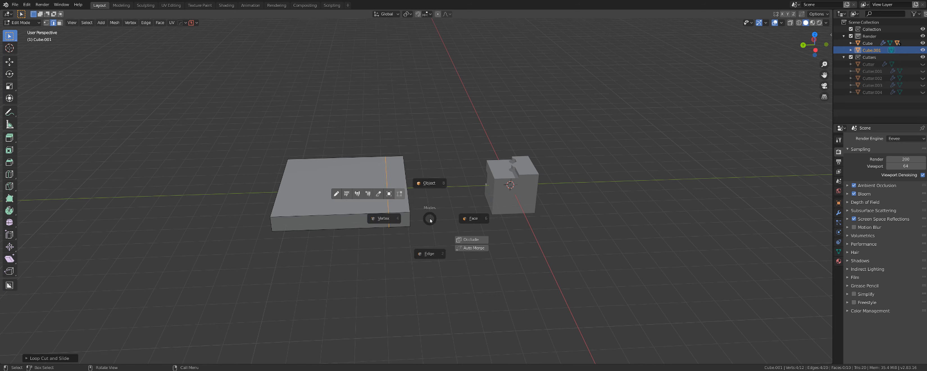
click(467, 219)
click(401, 193)
middle_drag(433, 213, 436, 205)
key(e)
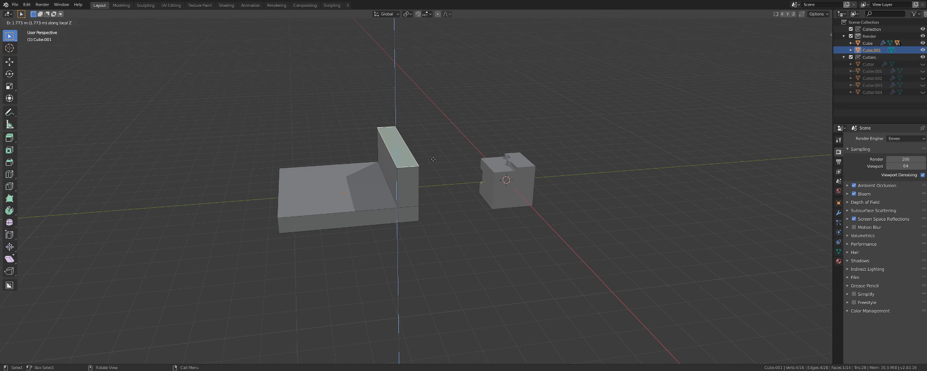
click(414, 169)
middle_drag(414, 174, 441, 189)
key(Tab)
middle_drag(425, 146, 397, 201)
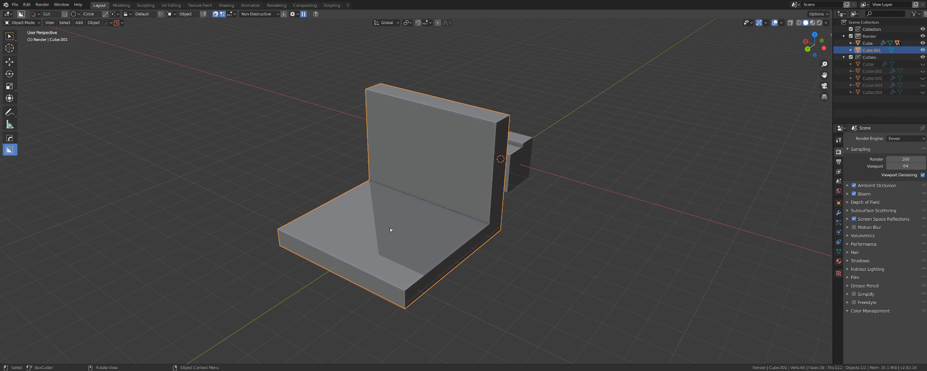
Draw a small circle cutter on the L-shaped block's base and spread it into a radial array of three circles.
key(ctrl)
ctrl+drag(389, 226, 394, 229)
key(v)
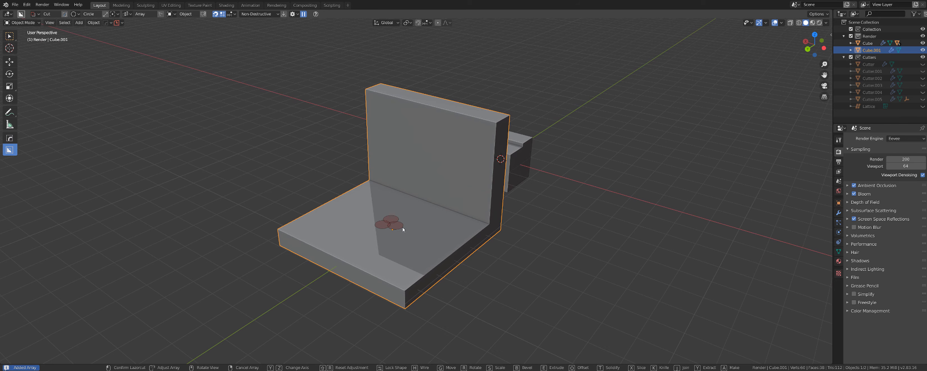
middle_drag(434, 239, 418, 237)
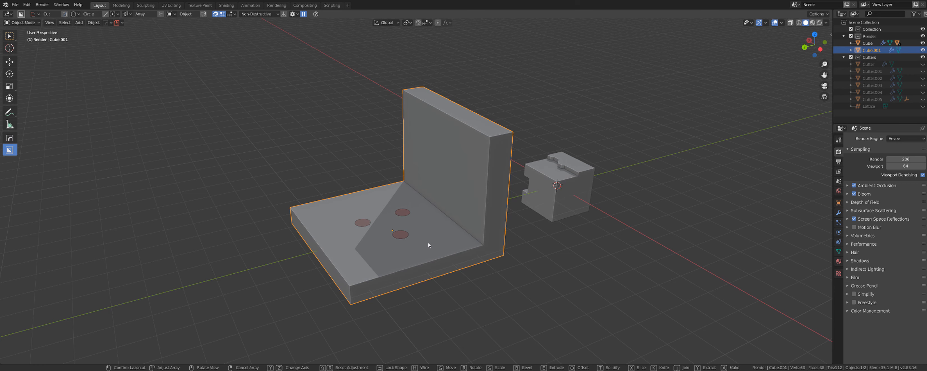
middle_drag(428, 246, 425, 244)
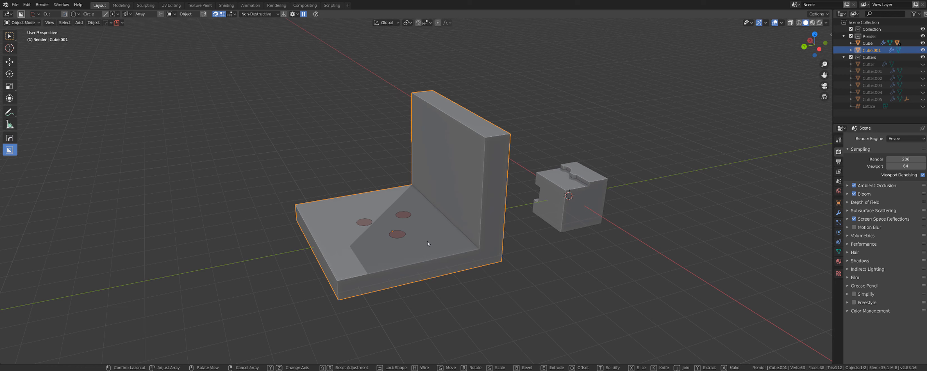
Rotate the circle array upright to face the wall and raise it above the base, changing the move axis.
key(r)
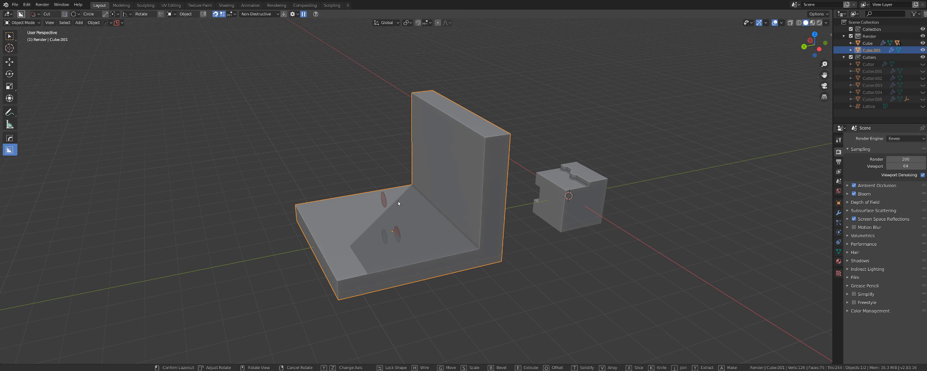
key(g)
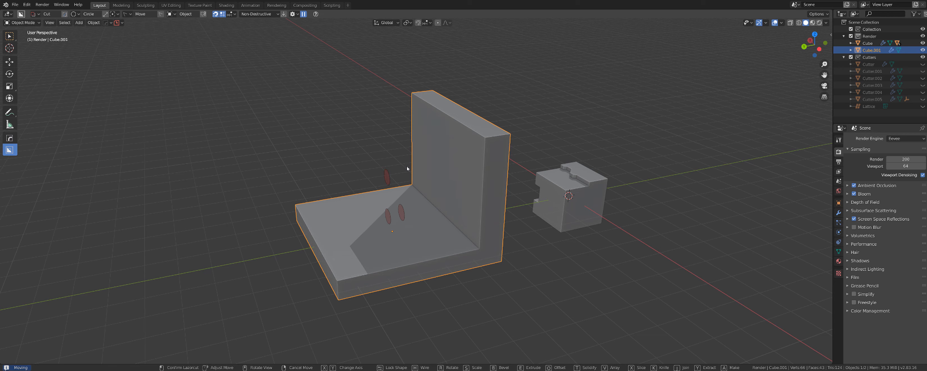
key(x)
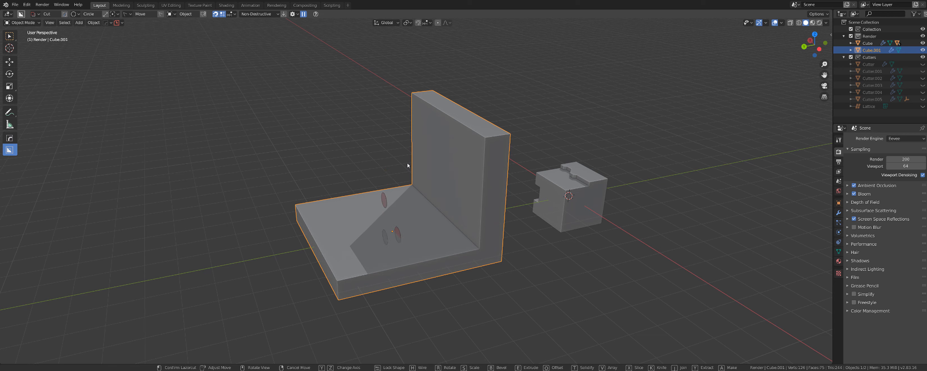
key(y)
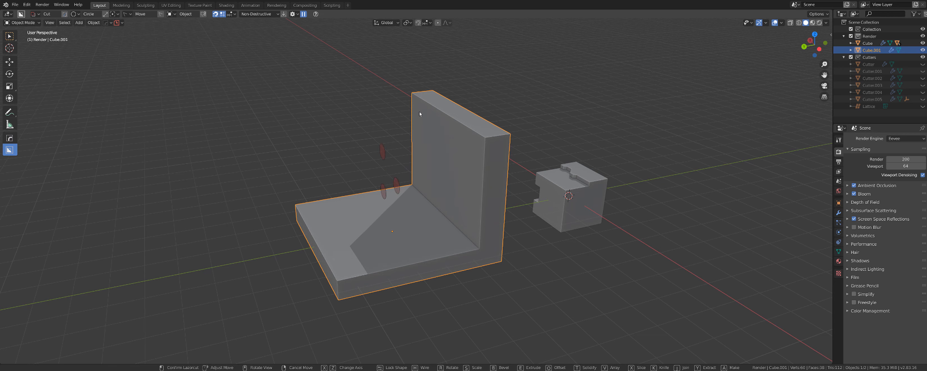
Extrude the three circle cutters into the upright wall and confirm the cut.
key(Tab)
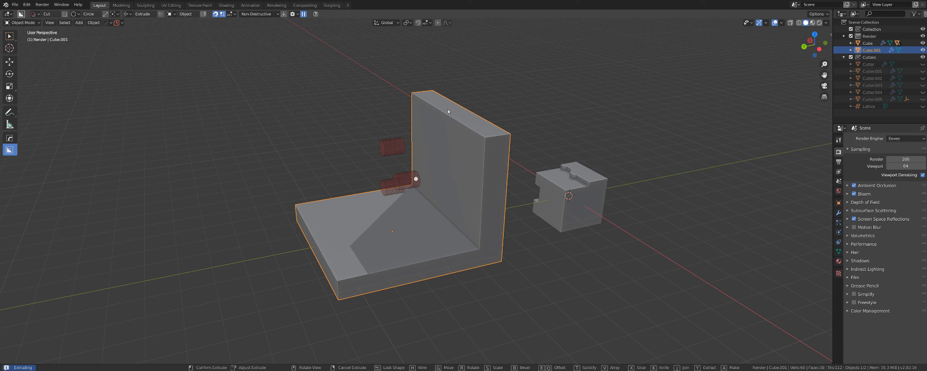
click(471, 169)
middle_drag(471, 169, 440, 189)
scroll(509, 155, up, 4)
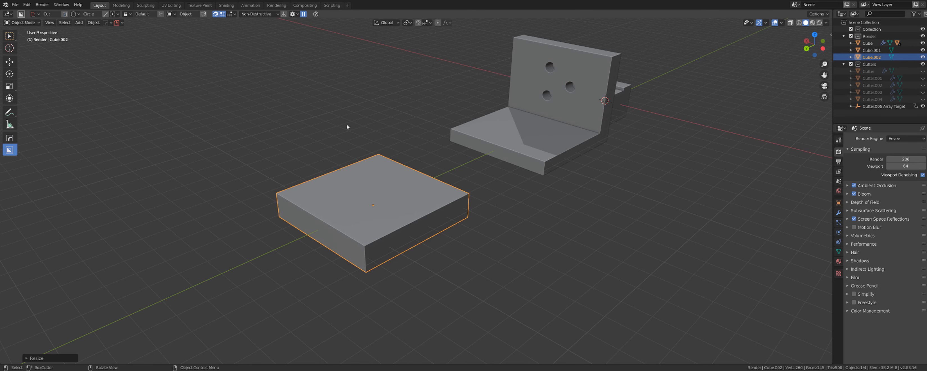
Enable RMB Cancel Ngon in BoxCutter's Input settings and switch the cutter shape to Ngon.
click(293, 14)
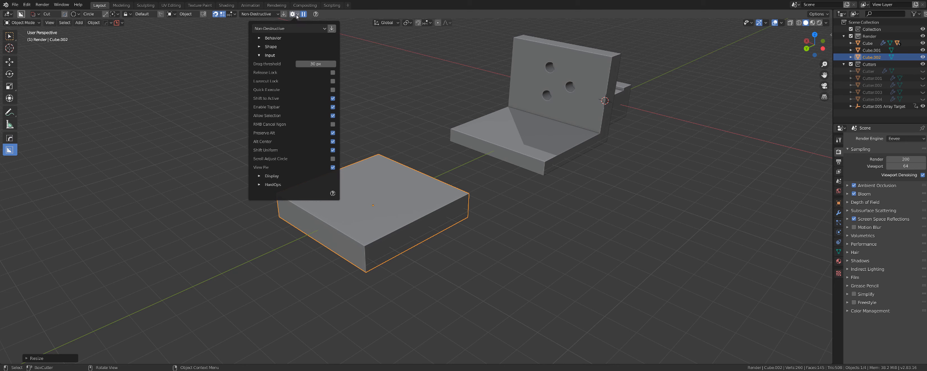
click(332, 125)
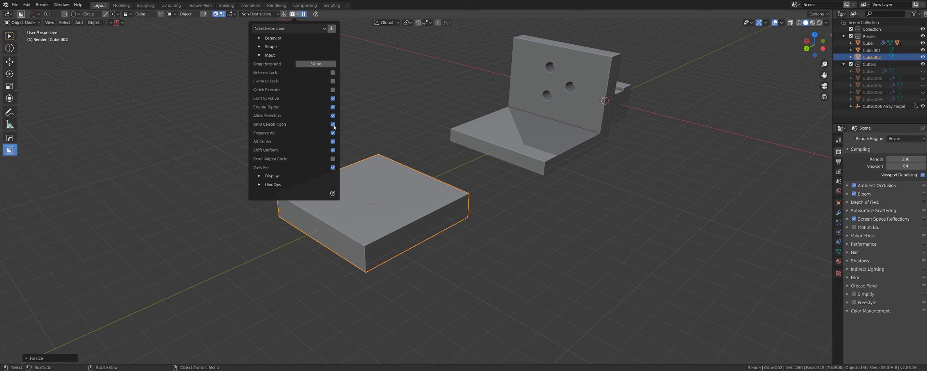
key(d)
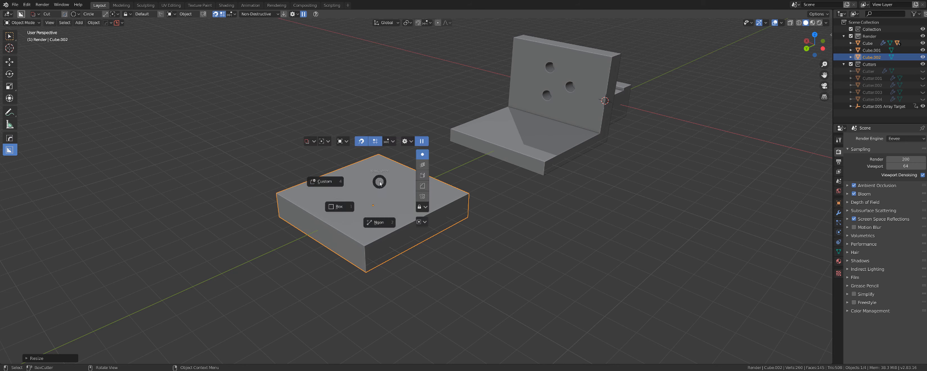
click(380, 222)
middle_drag(387, 194, 382, 187)
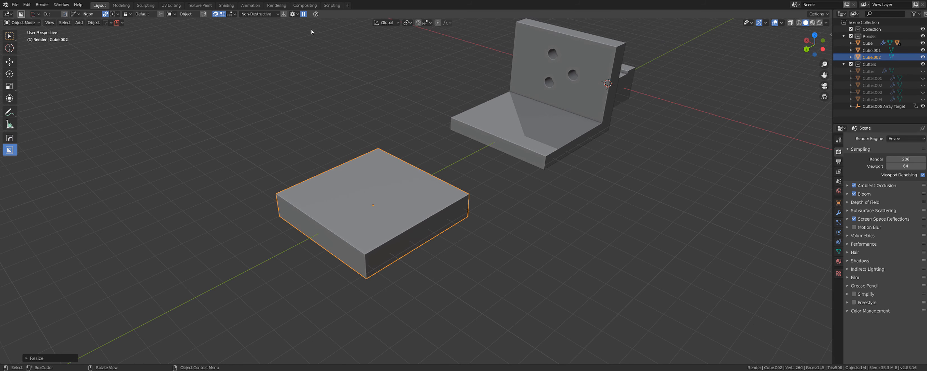
Turn RMB Cancel Ngon off and draw a test Ngon from the new slab's top face out past its edge.
click(292, 14)
click(359, 178)
click(392, 200)
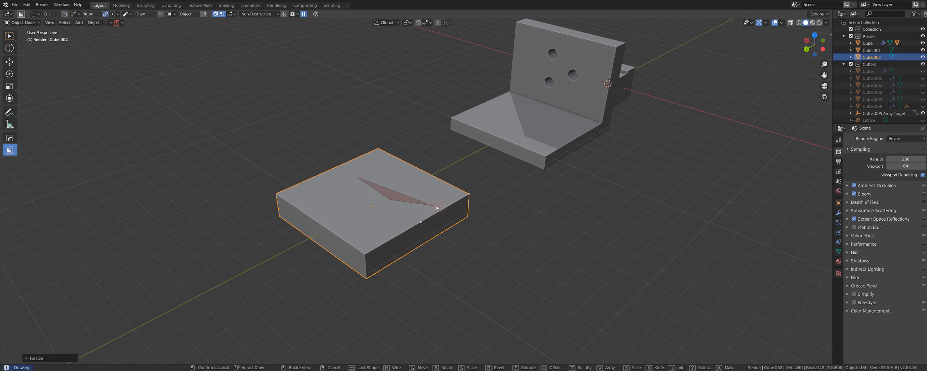
click(438, 206)
click(482, 251)
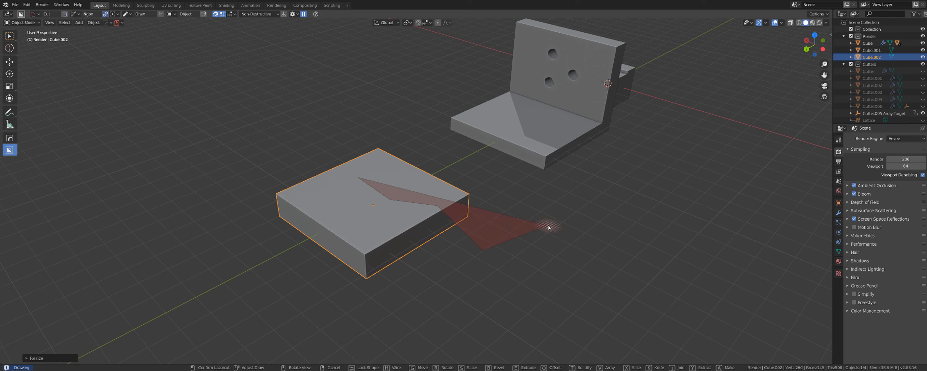
Remove the test Ngon's last points one by one, lock the shape and cancel the cut.
key(BackSpace)
key(BackSpace)
key(Tab)
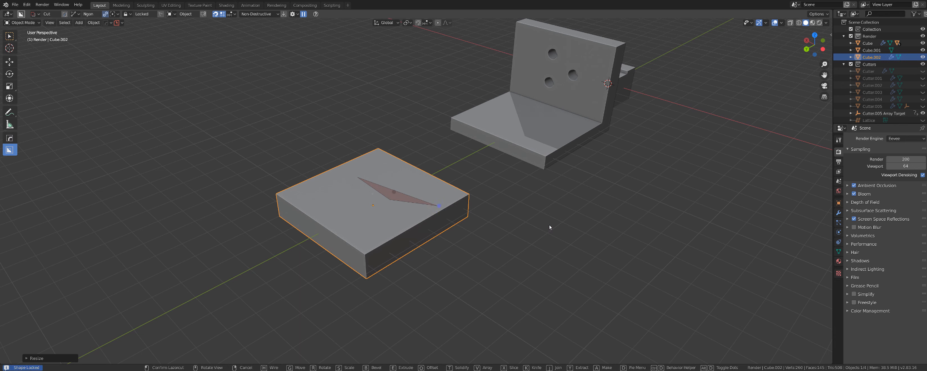
key(Tab)
key(Tab)
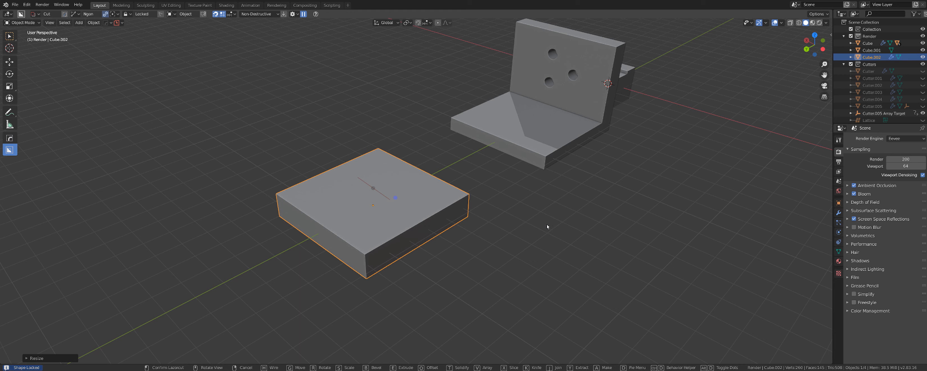
key(Escape)
Bring up BoxCutter's Input settings again, draw a narrow test Ngon across the slab's top and cancel it.
click(293, 14)
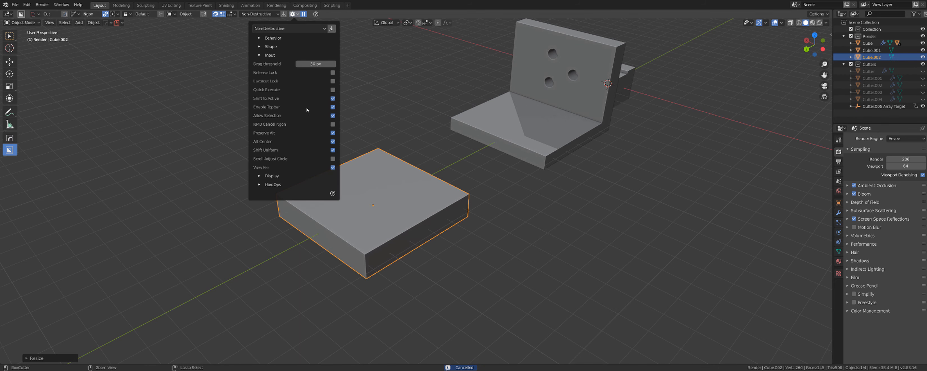
click(372, 192)
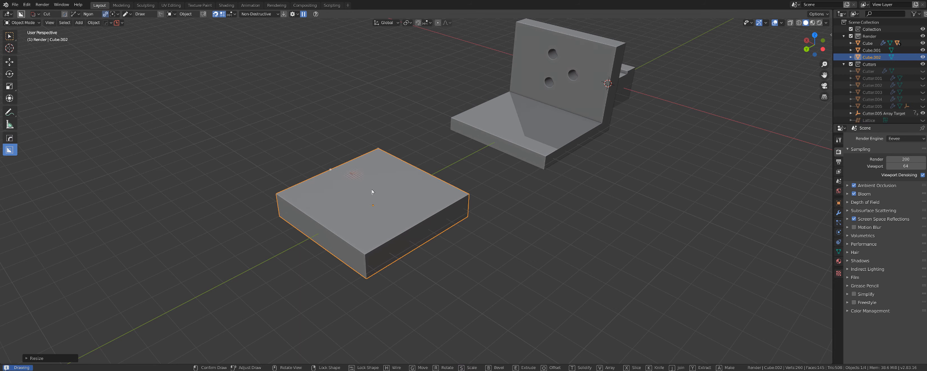
click(389, 195)
click(436, 202)
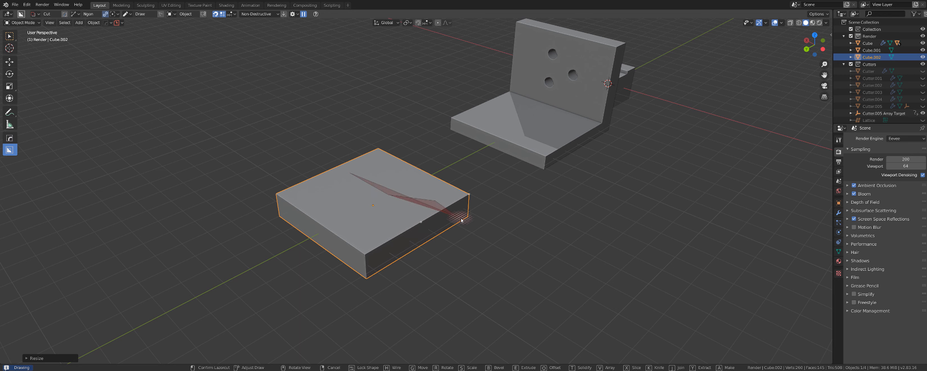
key(Escape)
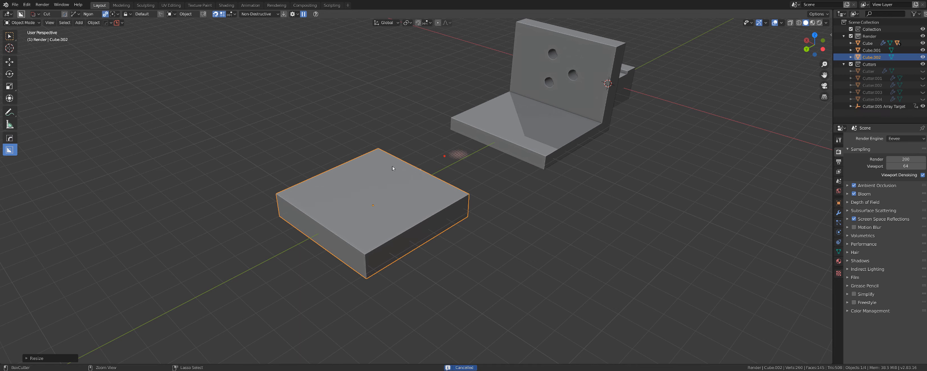
Draw a multi-point Ngon cutter over the slab's back corner, with its outer points beyond the slab's edges.
click(327, 159)
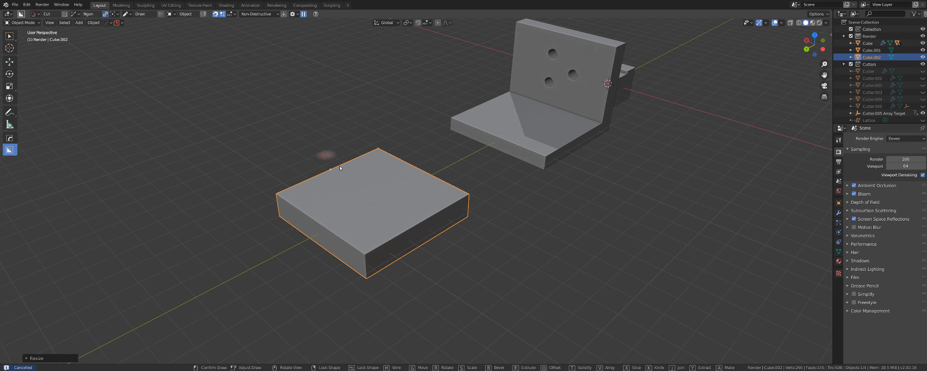
click(378, 198)
click(422, 195)
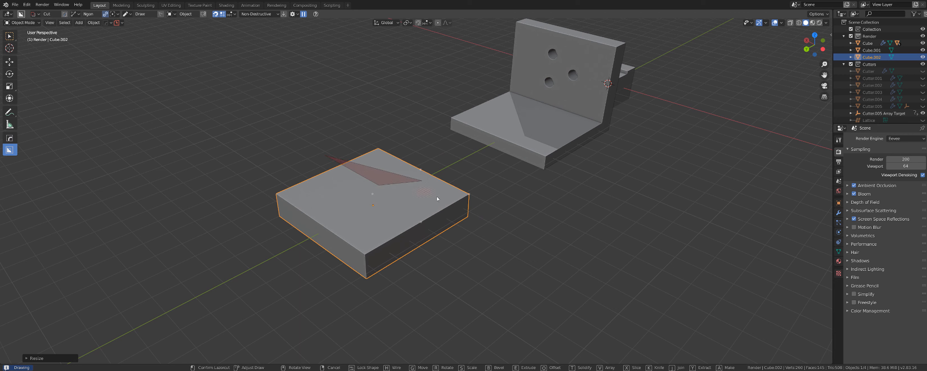
click(524, 208)
click(477, 155)
click(398, 137)
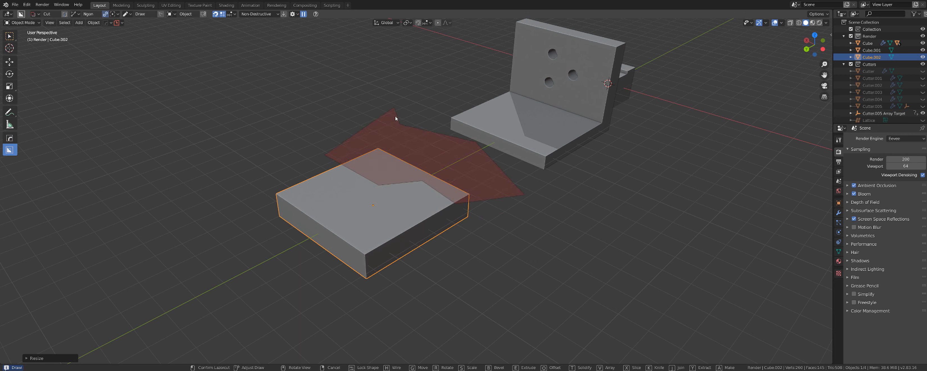
Lock the Ngon cutter's shape, remove its outer points one at a time and apply the cut.
key(Tab)
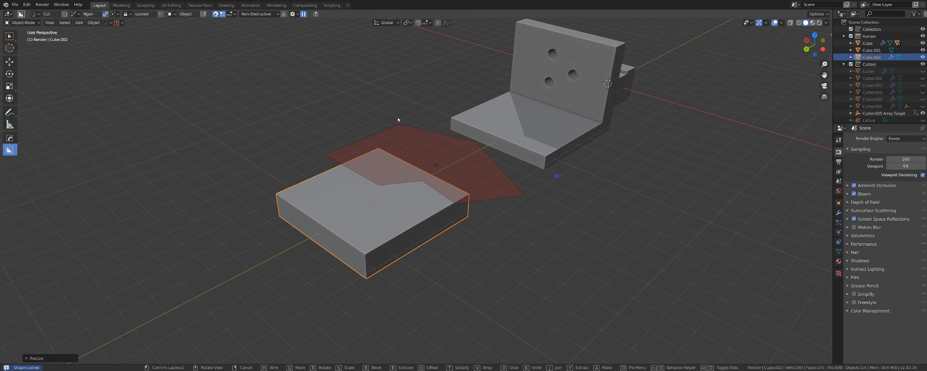
key(Tab)
key(Tab)
key(Tab)
key(Tab)
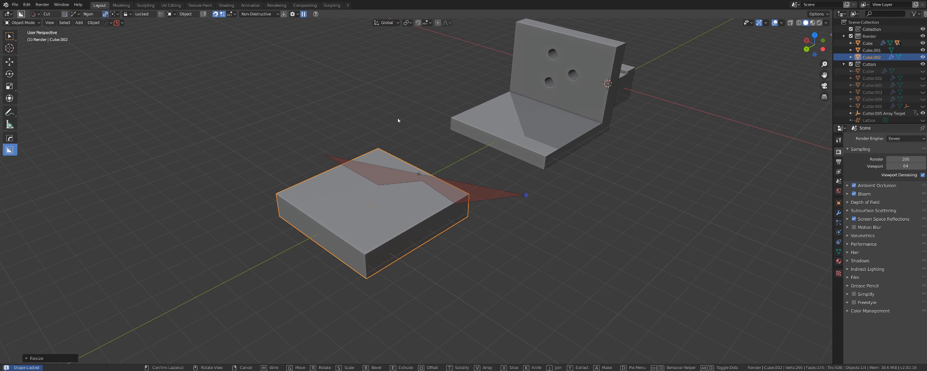
key(Tab)
key(Tab)
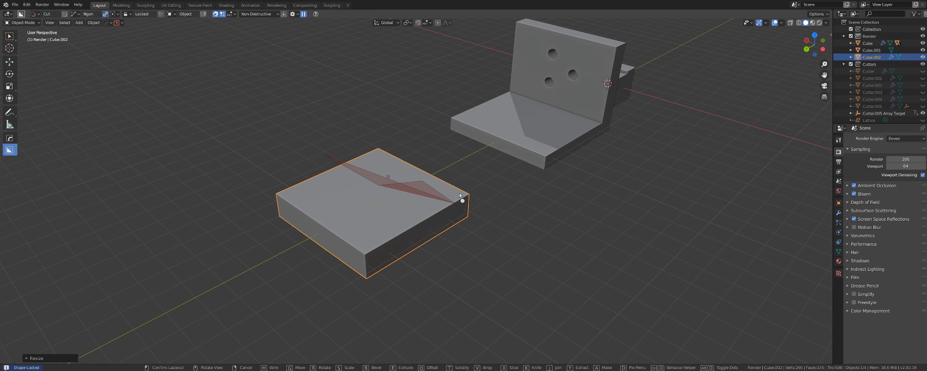
click(442, 146)
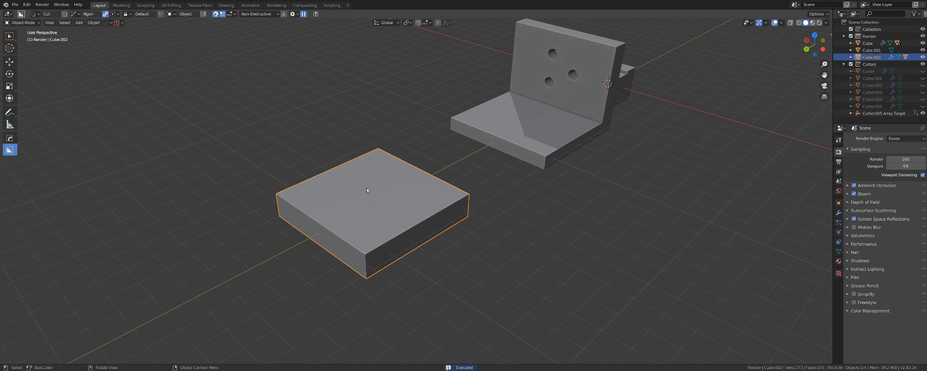
Review BoxCutter's Input settings and set the cutter shape to Circle.
click(295, 15)
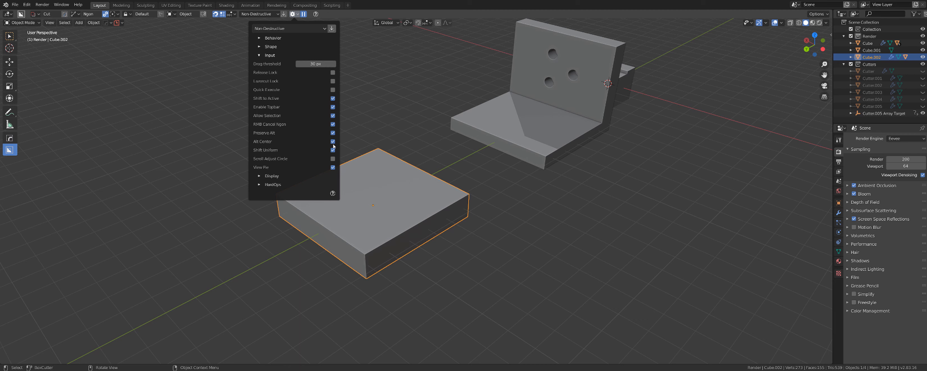
click(294, 15)
scroll(365, 199, up, 3)
key(d)
click(339, 225)
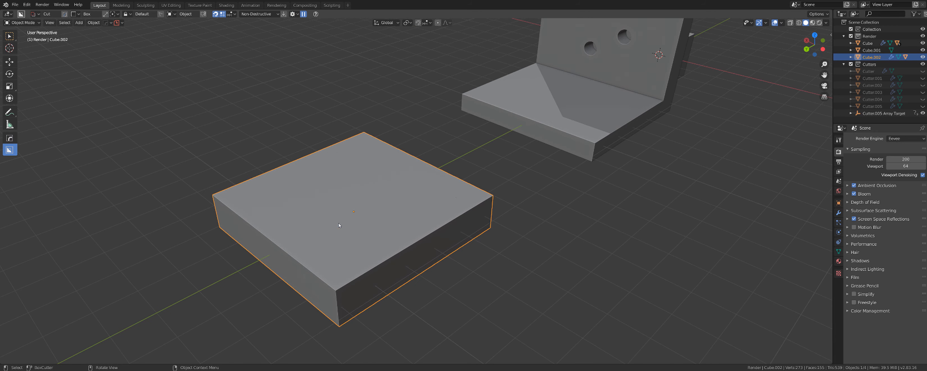
key(d)
click(306, 210)
Draw a test circle cutter on the slab's top face, extrude it into the slab and cancel the cut.
drag(347, 200, 387, 210)
scroll(387, 210, up, 5)
scroll(388, 208, down, 3)
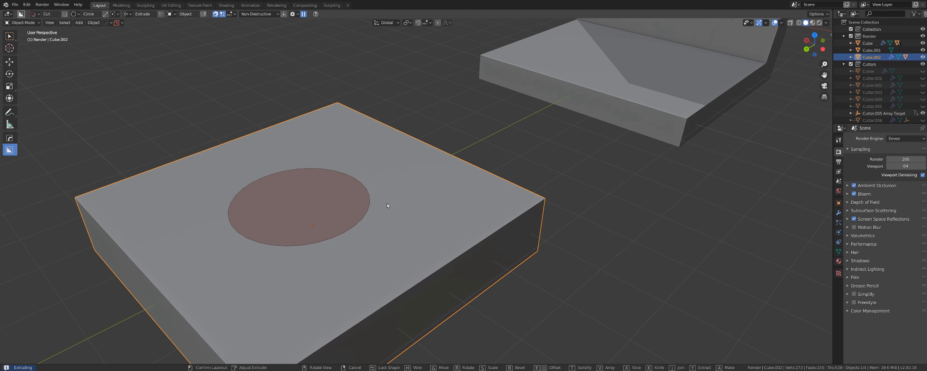
shift+middle_drag(387, 204, 508, 162)
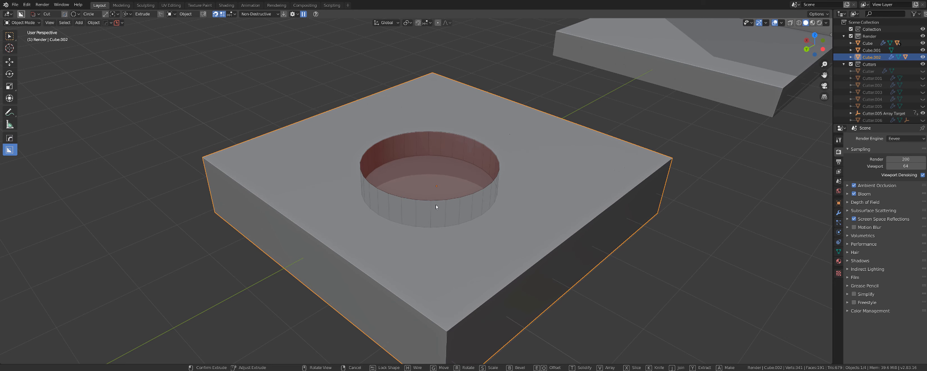
right_click(436, 207)
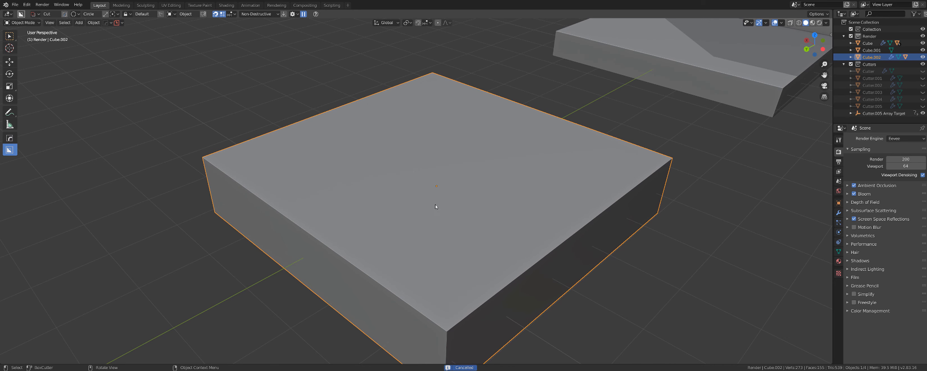
Turn on Scroll Adjust Circle and test it by raising a new extruded circle cutter's vertex count, cancelling the cut.
click(293, 14)
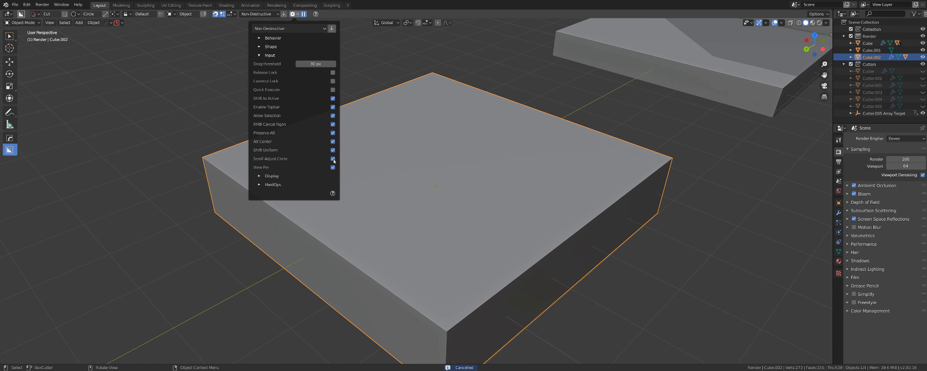
drag(439, 162, 496, 183)
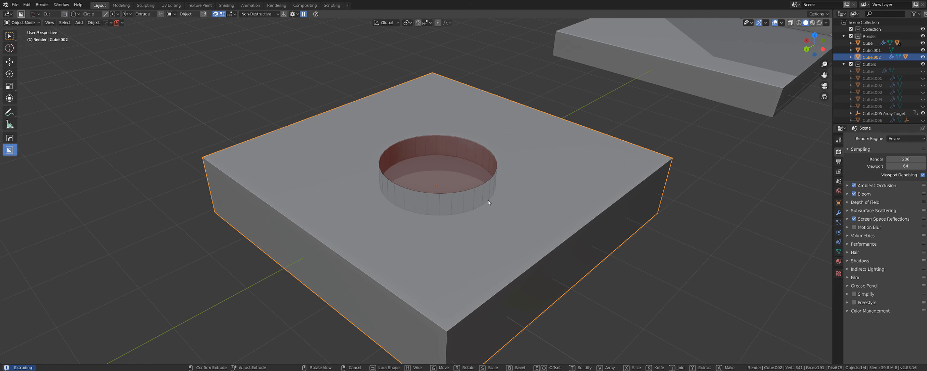
scroll(488, 203, up, 2)
scroll(487, 202, up, 9)
scroll(485, 201, down, 1)
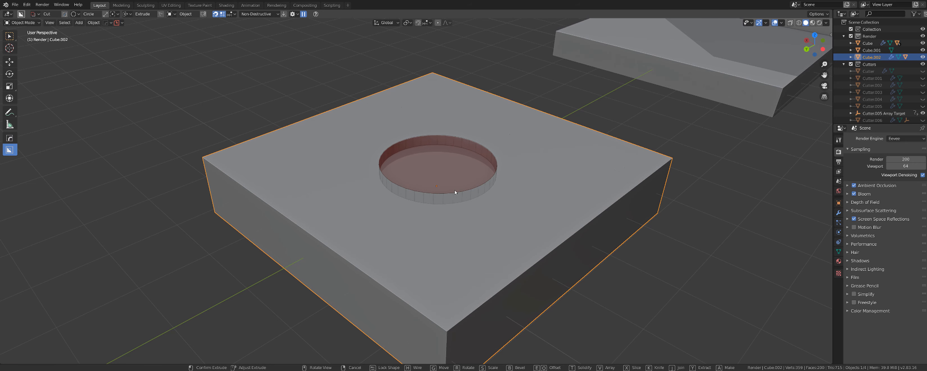
scroll(461, 195, up, 4)
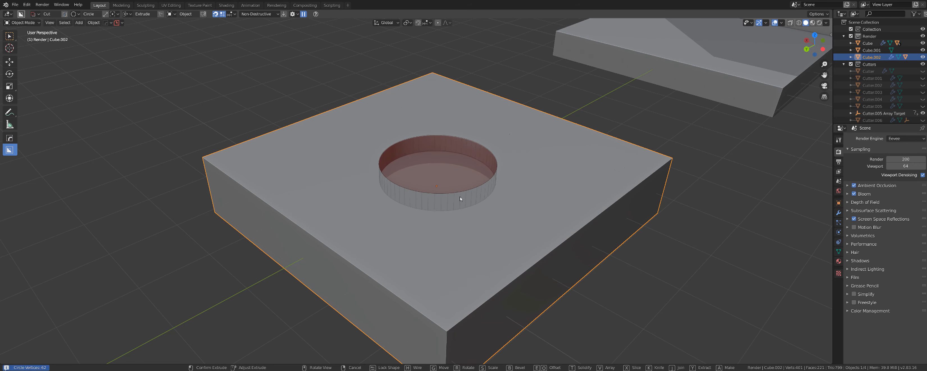
key(Escape)
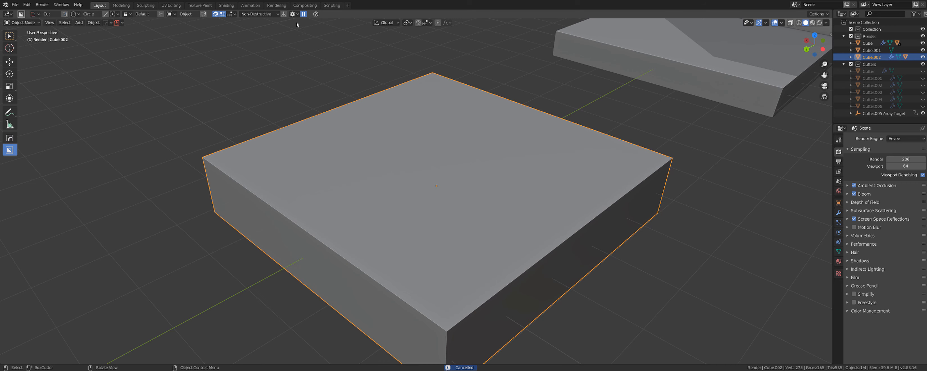
Return to BoxCutter's Input settings and change the cutter shape to Box.
click(293, 14)
scroll(521, 160, down, 3)
shift+middle_drag(504, 193, 452, 167)
key(d)
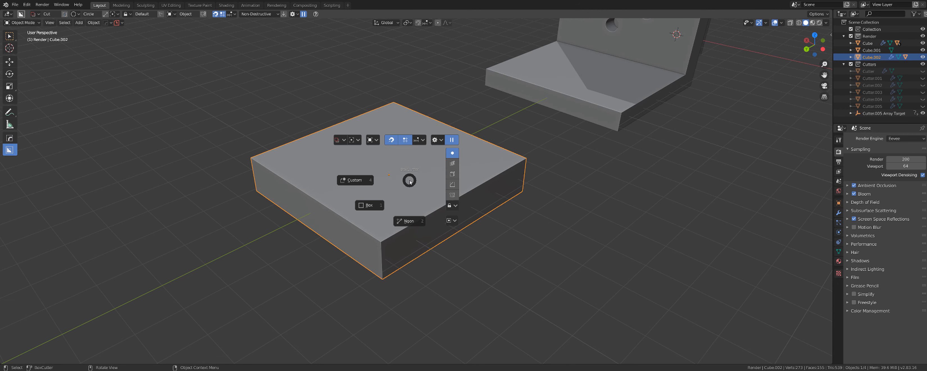
click(376, 196)
scroll(383, 184, up, 3)
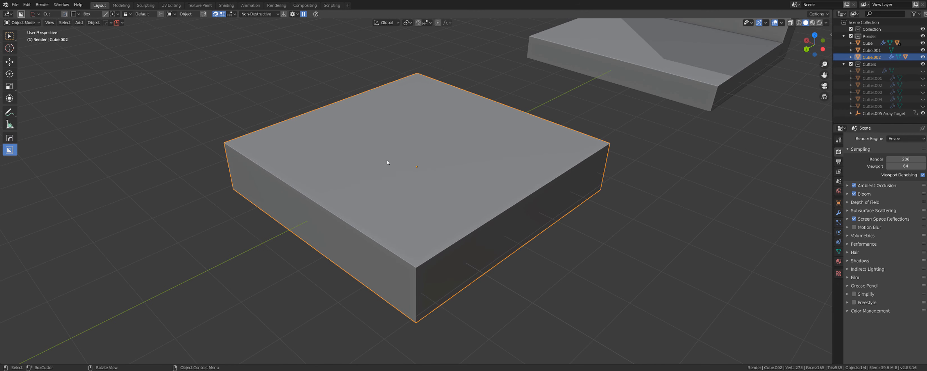
Switch to the Circle shape, draw a test cutter on the slab's top as a circular array of three and cancel it.
key(d)
click(375, 171)
drag(392, 167, 412, 175)
key(v)
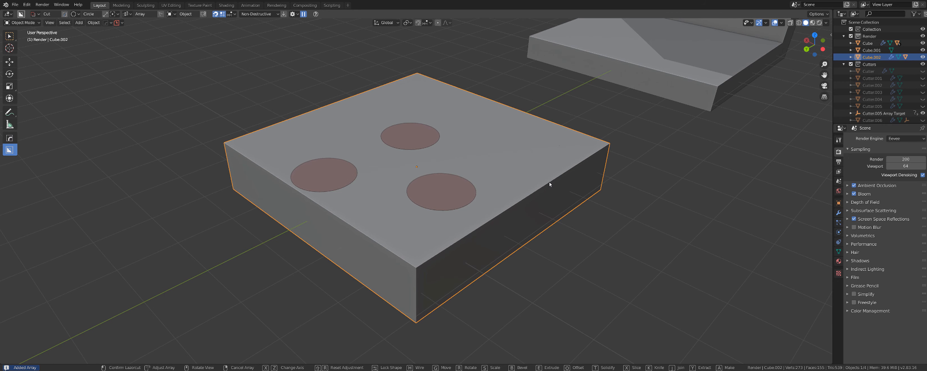
key(Escape)
Switch to the Box shape and test a circular array of three extruded boxes on the slab's top, cancelling the cut.
key(d)
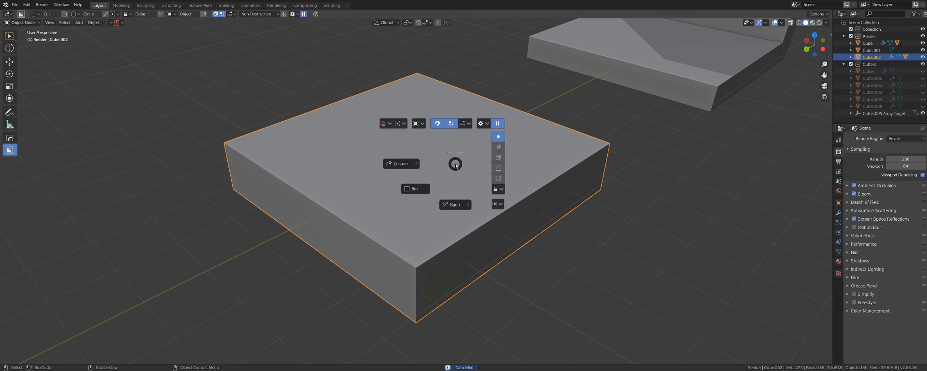
click(416, 190)
drag(417, 167, 385, 195)
key(v)
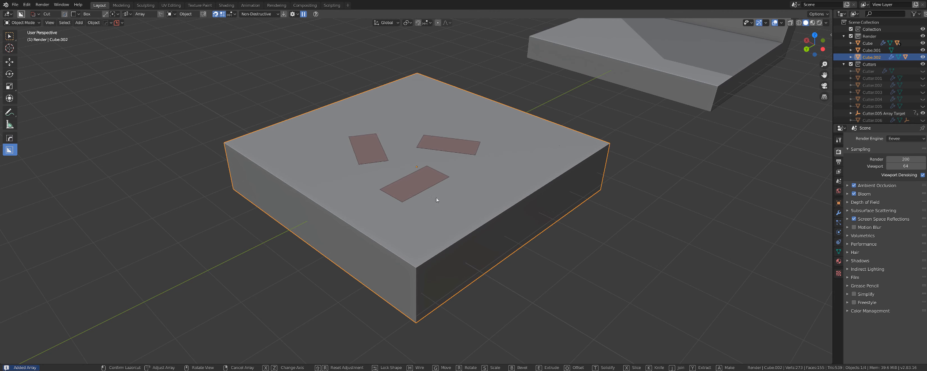
key(e)
middle_drag(442, 215, 416, 166)
right_click(439, 184)
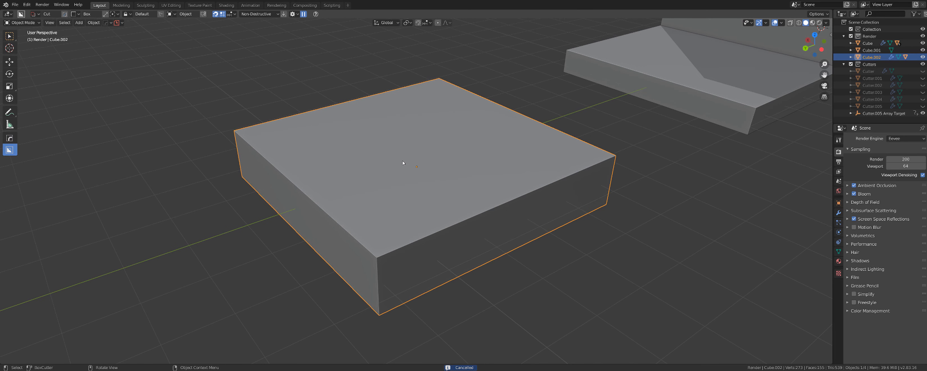
Draw a small box cutter from its centre on the slab's top face and array it in a circle.
mouse_move(404, 157)
mouse_down()
mouse_move(371, 187)
mouse_move(383, 171)
mouse_up()
key(alt)
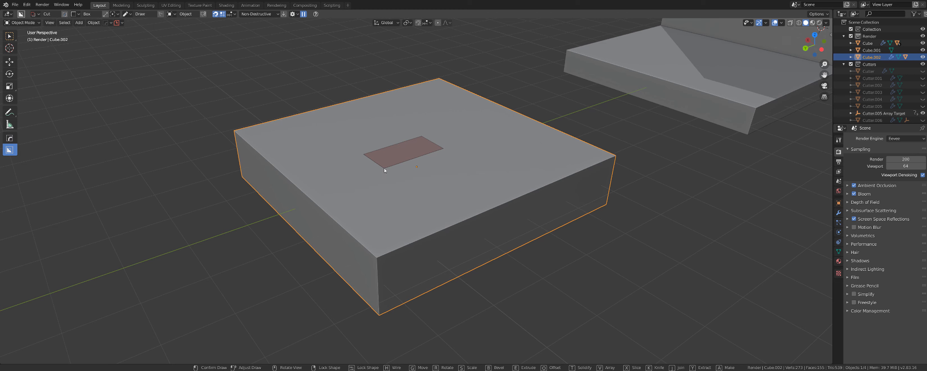
key(v)
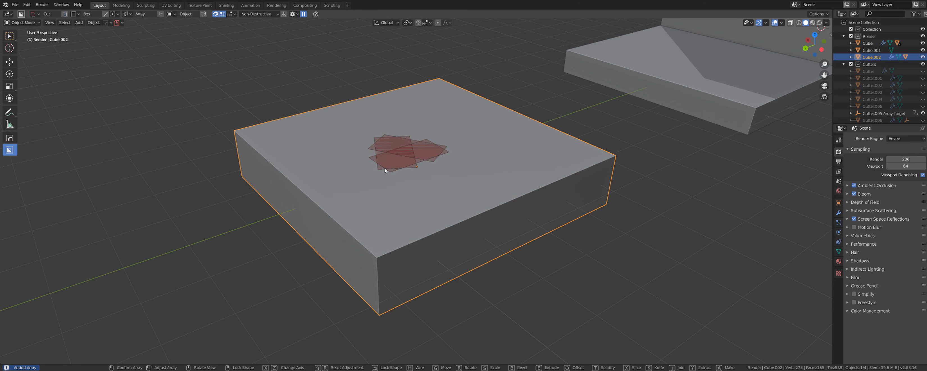